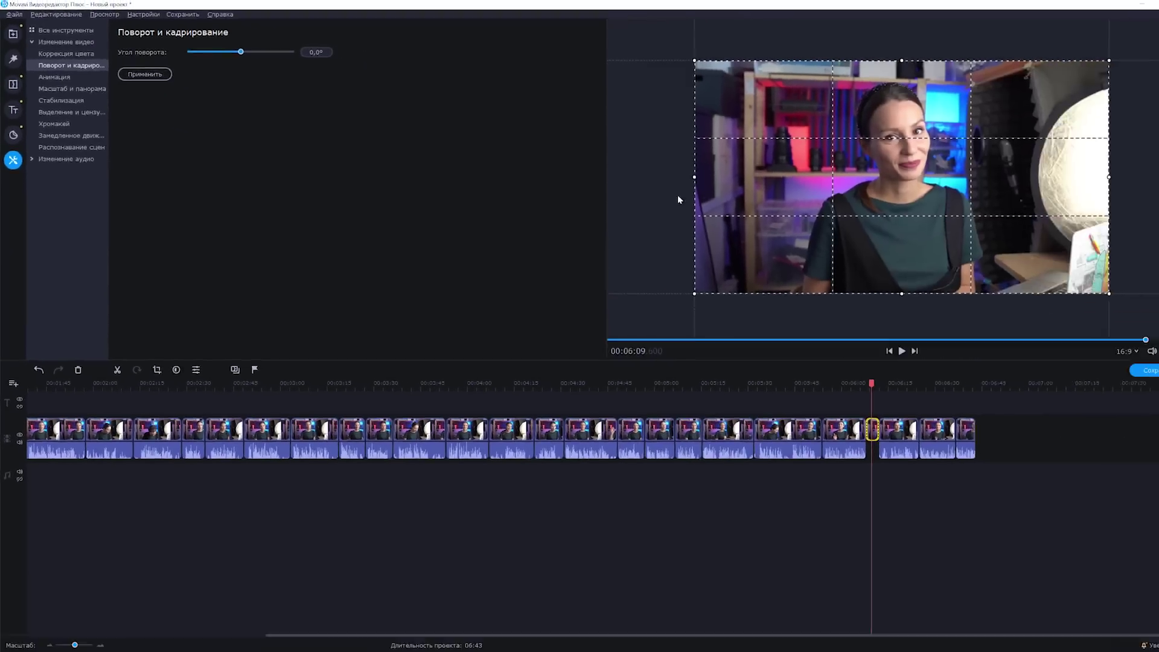
Crop the selected short clip to a slightly tighter frame around the woman and apply the crop
drag(857, 176, 887, 183)
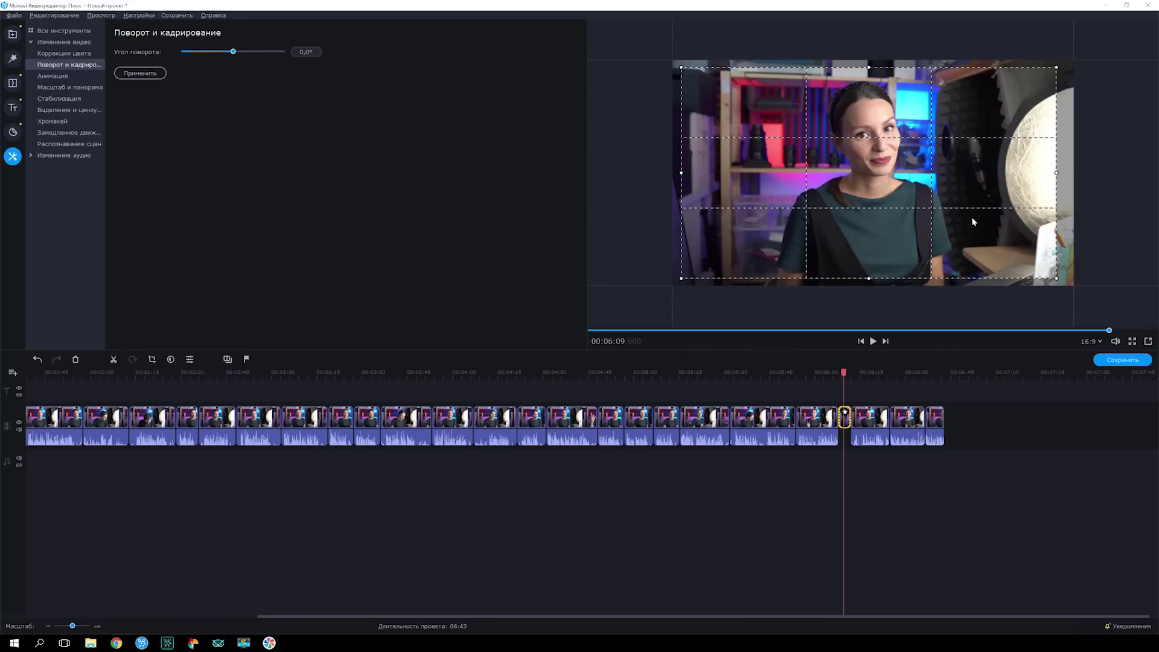
click(145, 76)
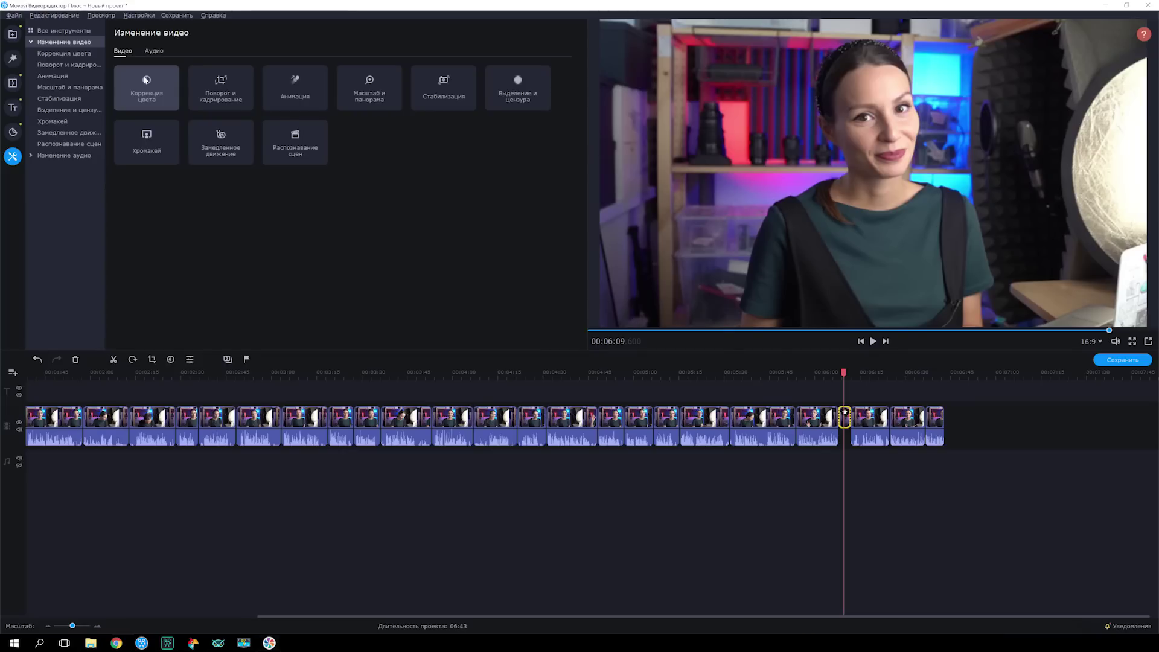
Place the Будь собой title from the Лайфстайл-блог collection above the short cropped clip and change its text to ДЕЛАЕМ ПРЕВЬЮ
click(12, 108)
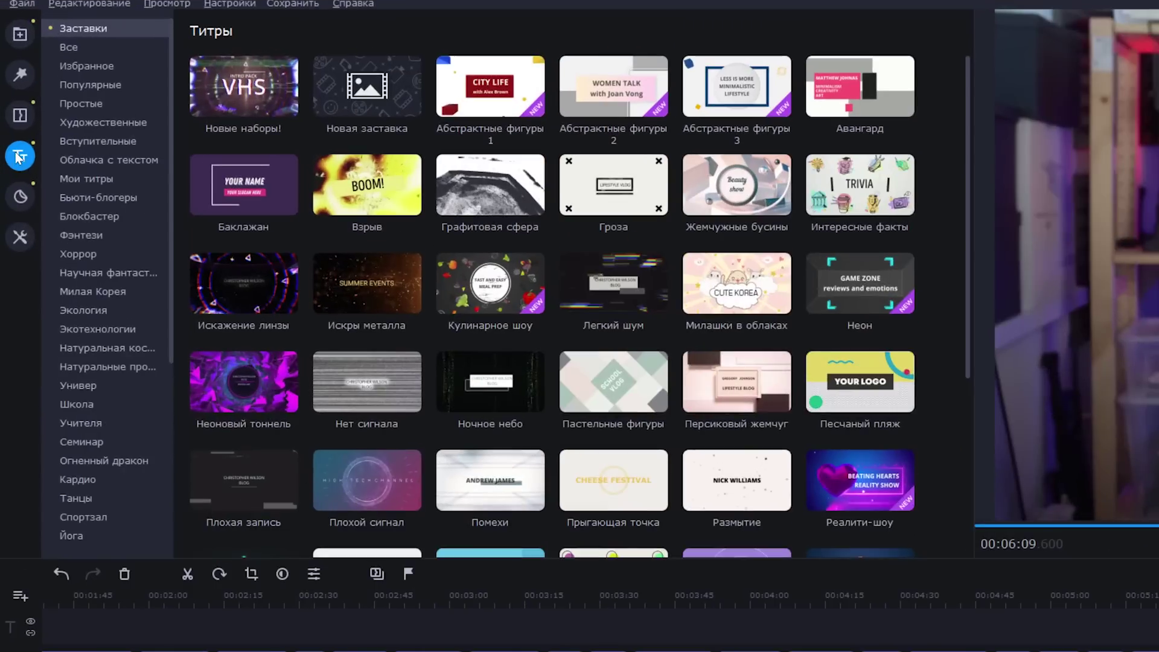
click(42, 75)
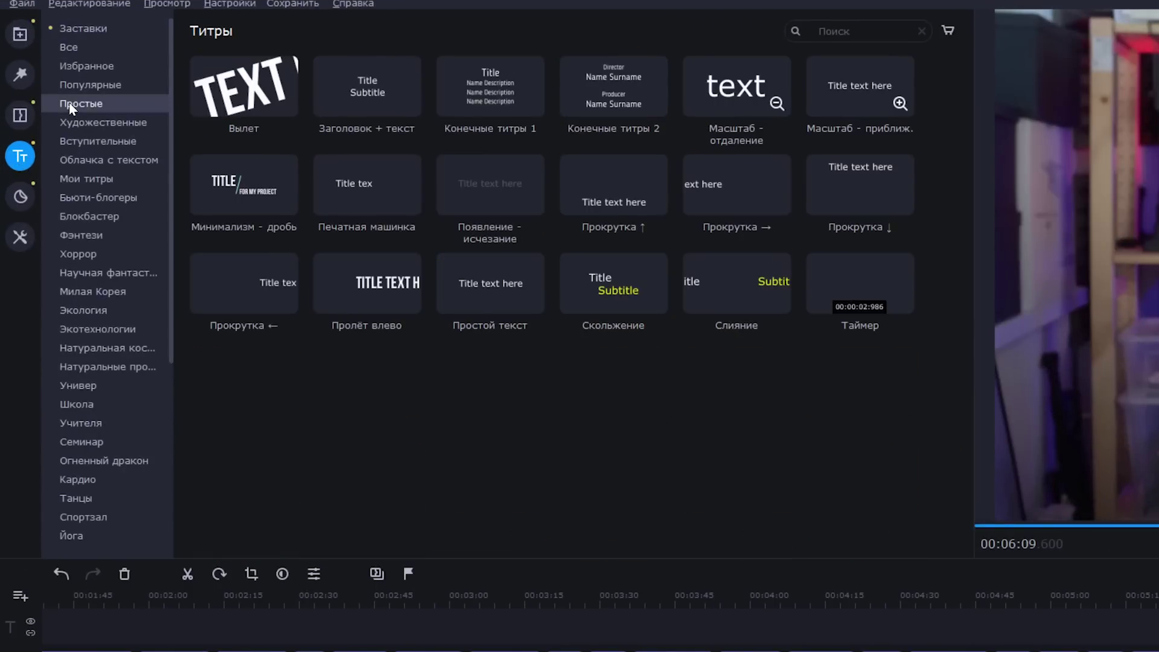
click(75, 48)
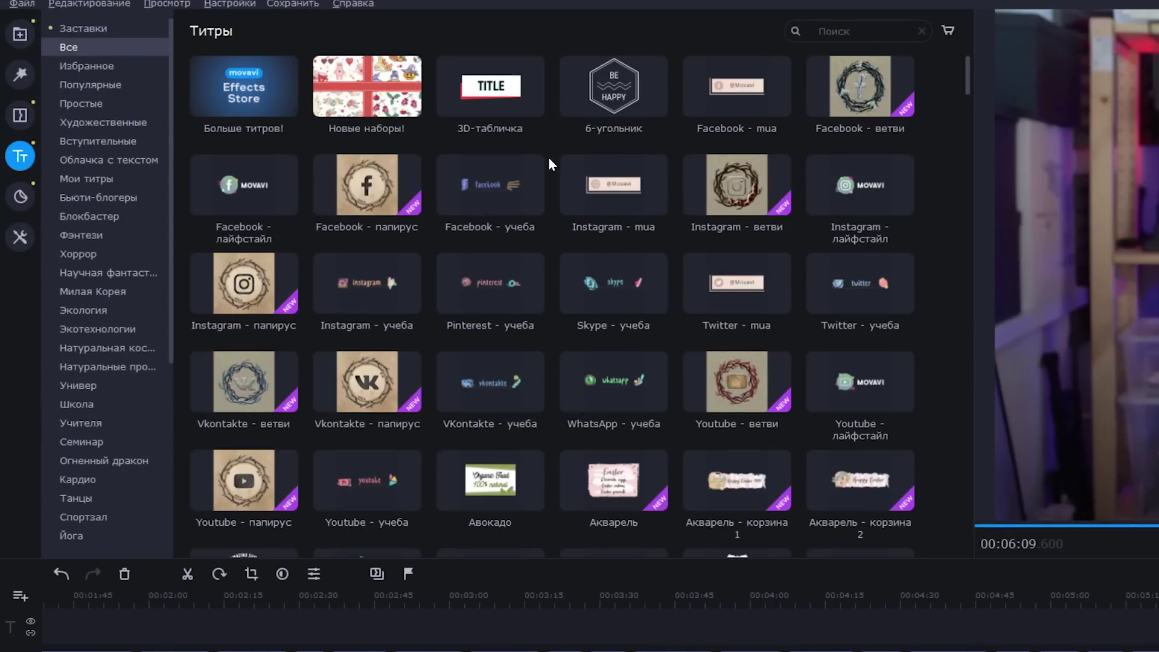
scroll(548, 159, down, 20)
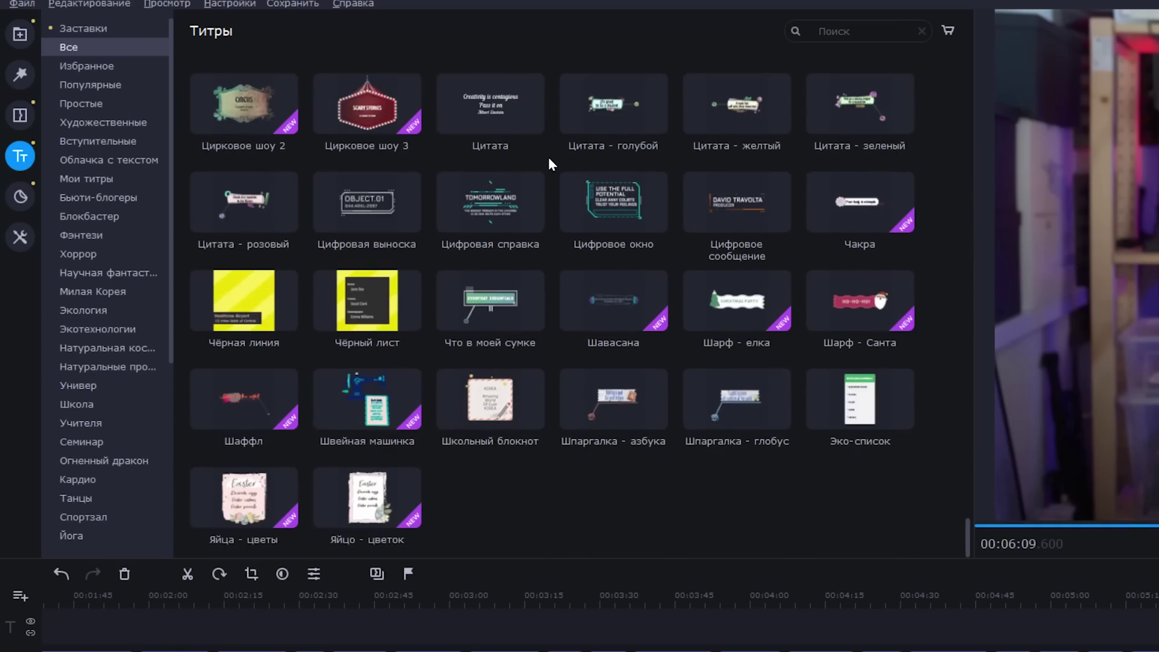
scroll(549, 157, up, 18)
scroll(548, 157, up, 5)
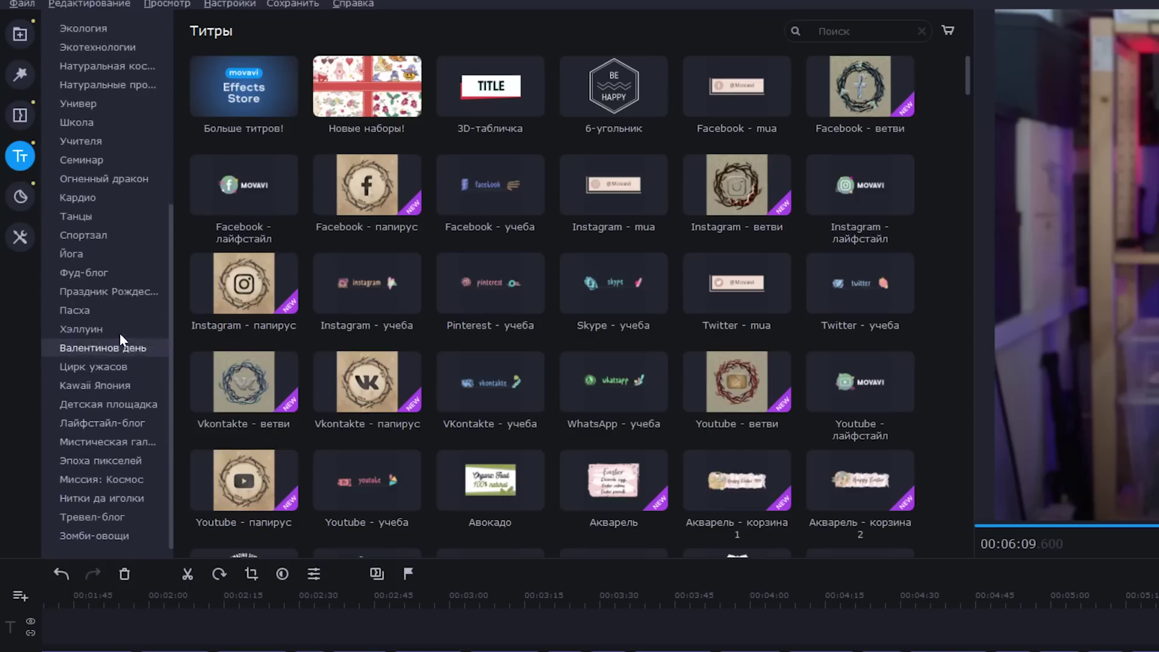
click(86, 426)
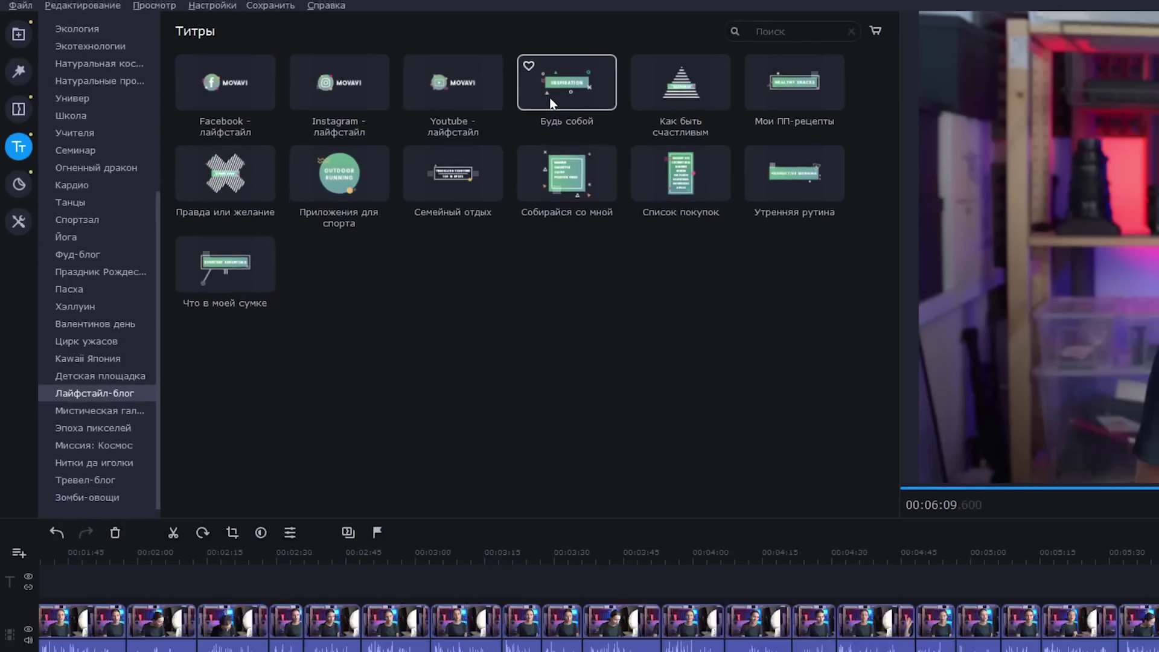
drag(550, 102, 844, 390)
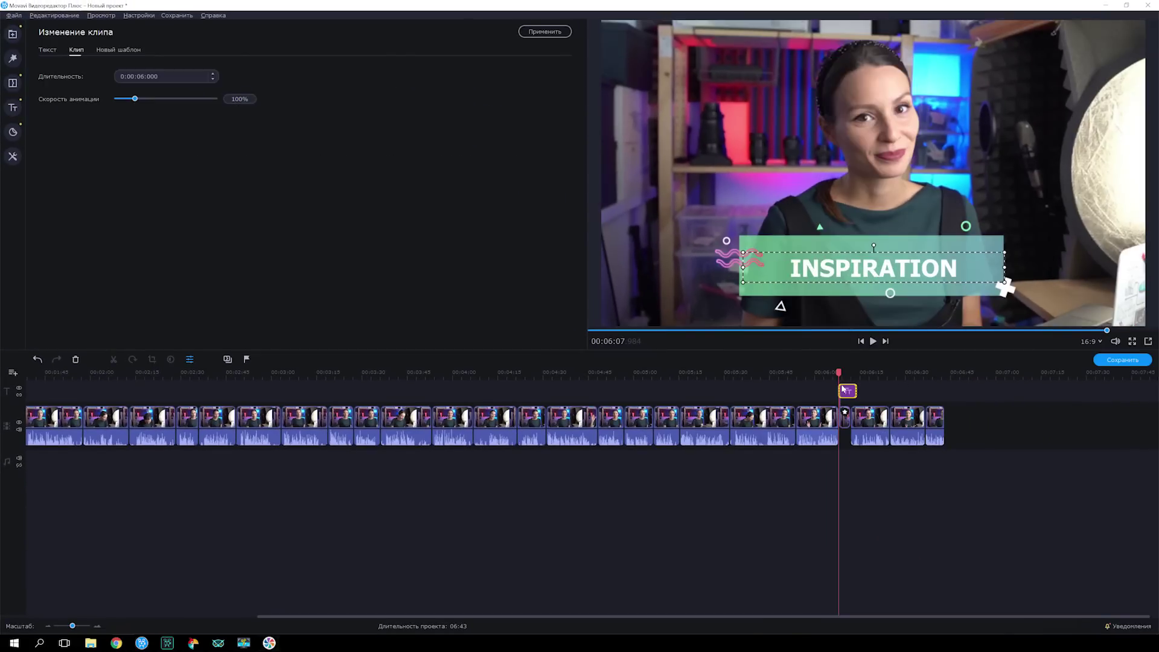
double_click(857, 263)
text(ДЕЛАЕМ ПРЕВЬЮ)
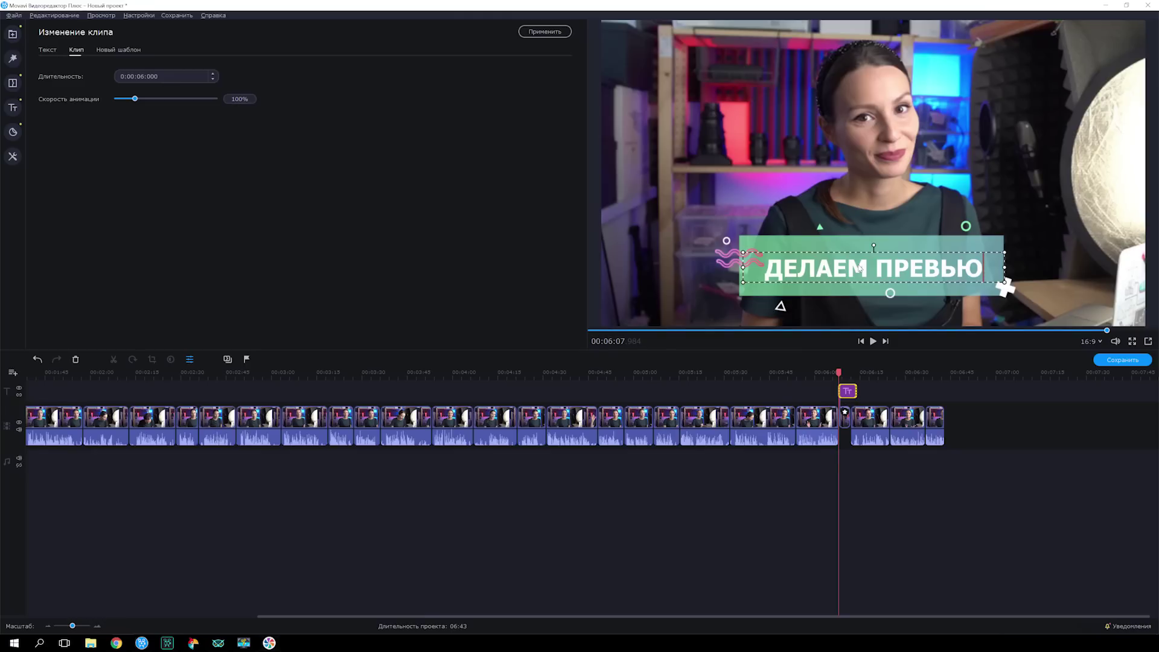
Add the Семейный альбом sticker and the Семейный отдых title from the Лайфстайл-блог collections above the short clip
click(13, 132)
scroll(61, 266, down, 5)
click(63, 268)
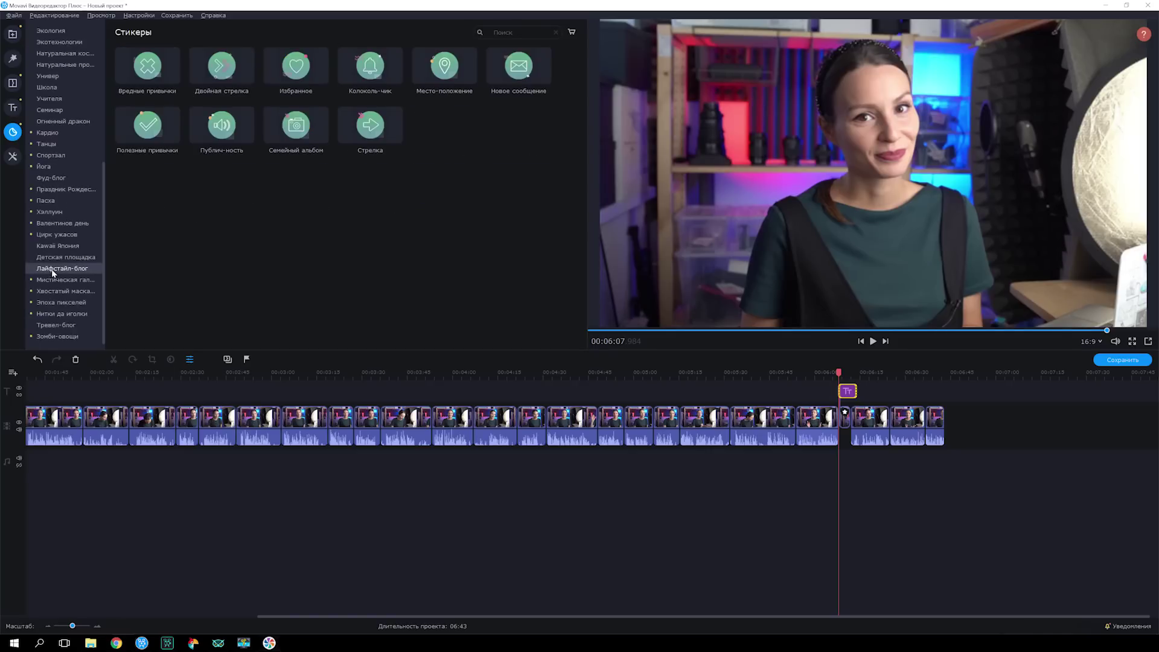
drag(296, 125, 844, 406)
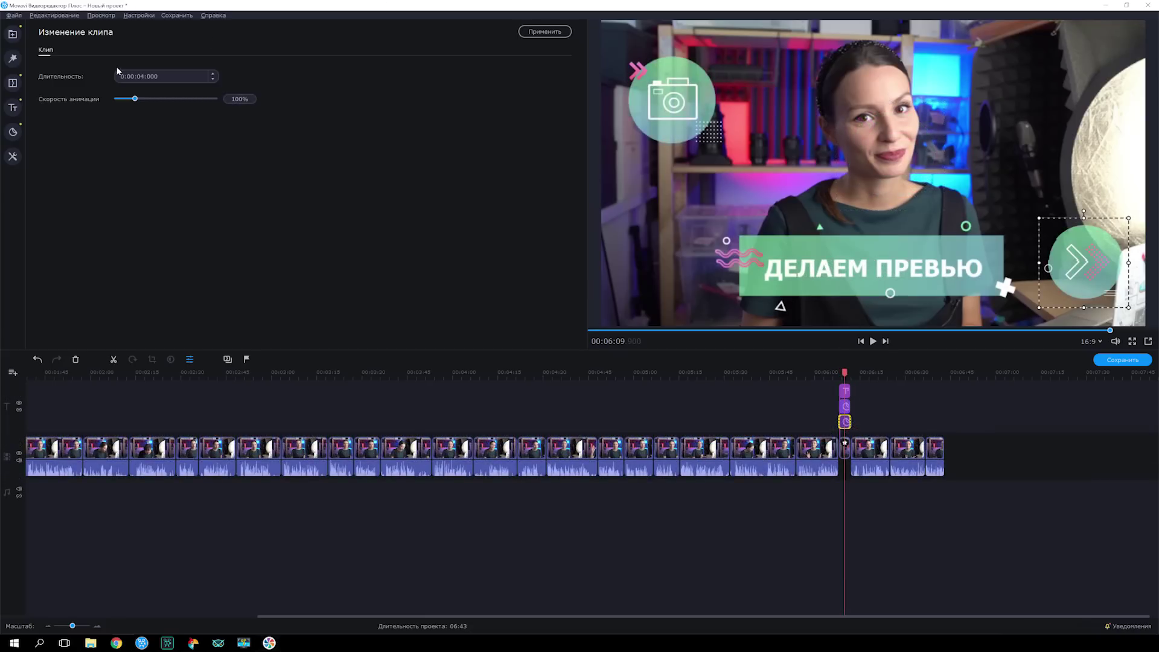
click(13, 108)
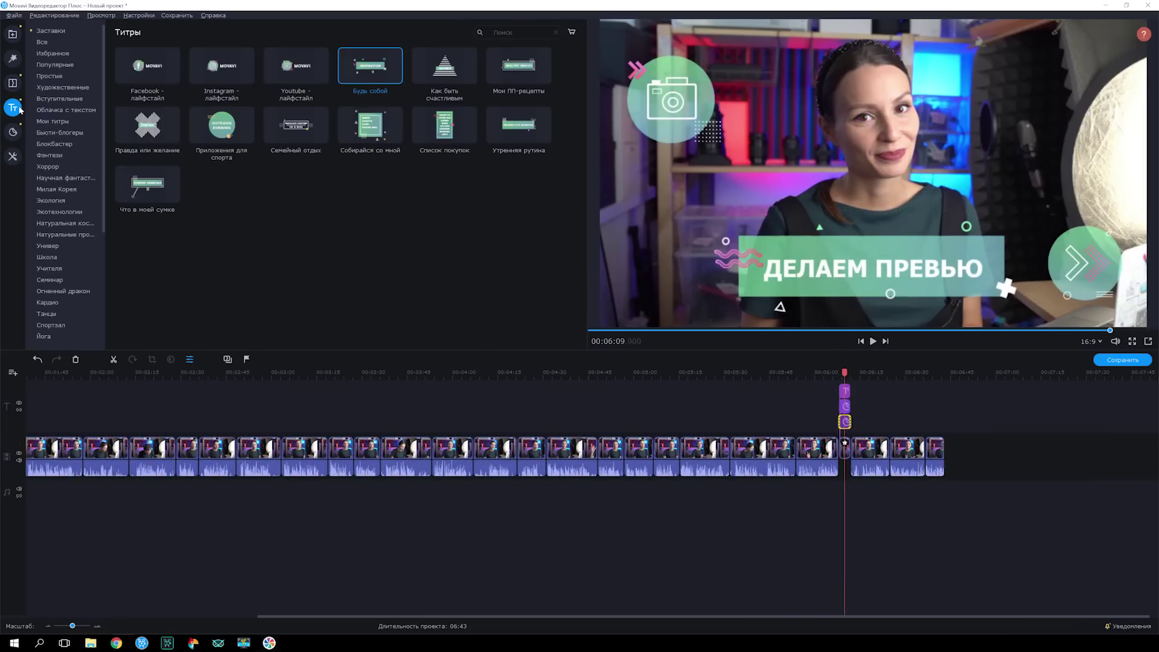
drag(296, 125, 842, 376)
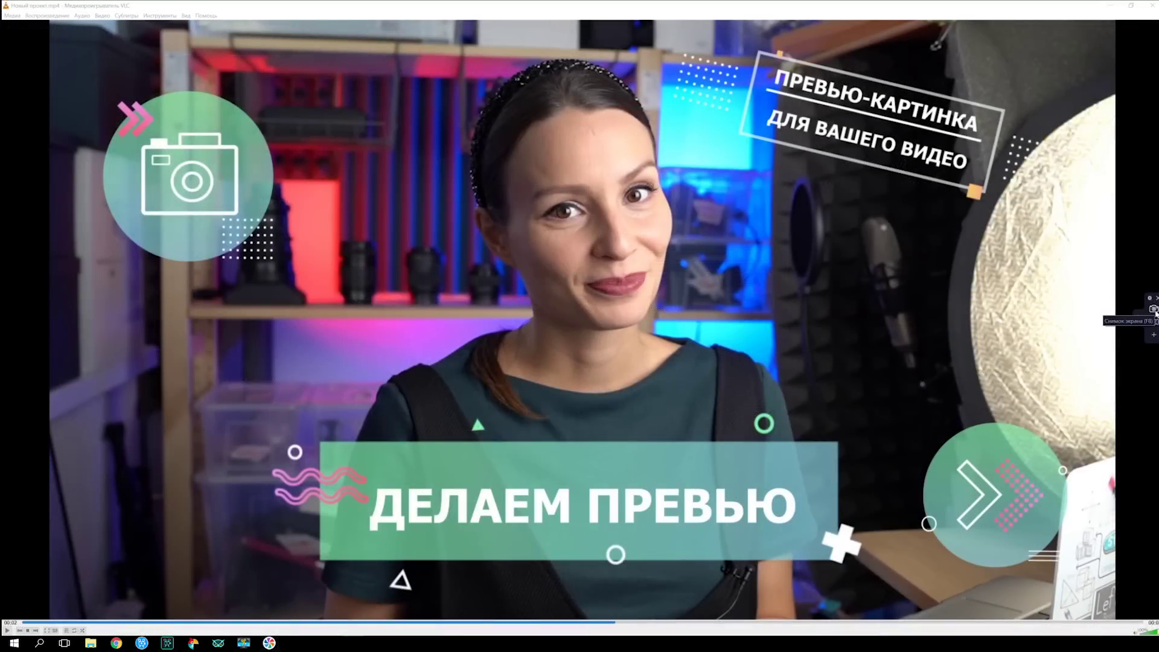
Capture a screenshot of just the finished preview frame playing in VLC, leaving out the black side bars, and save it
click(1153, 310)
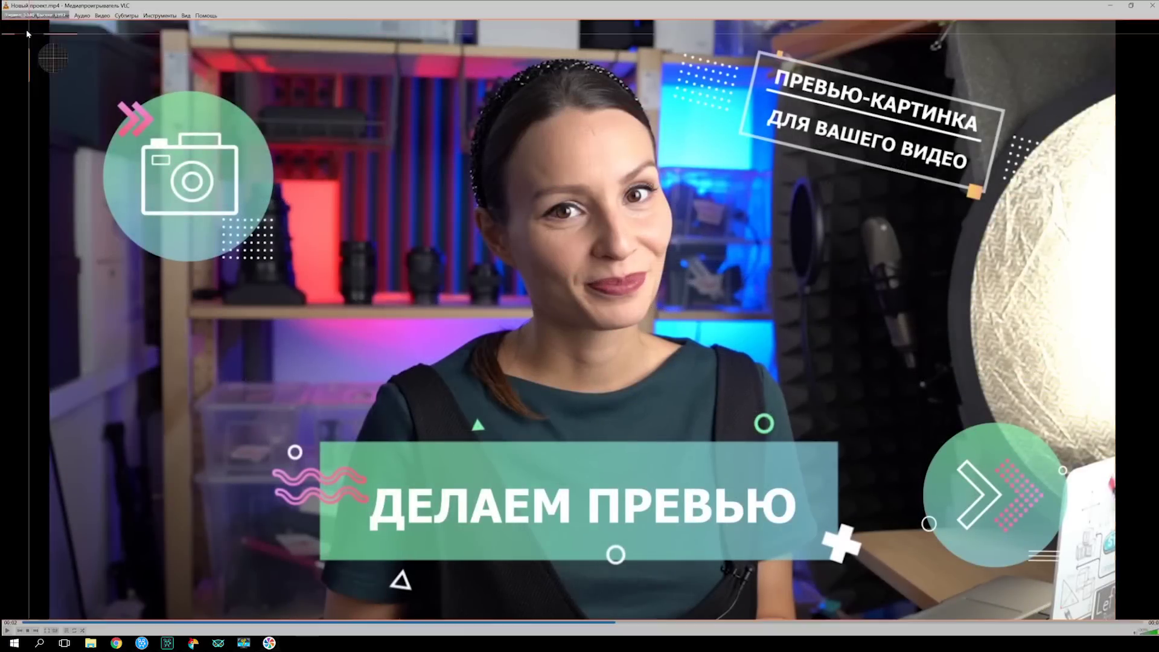
key(F10)
click(61, 27)
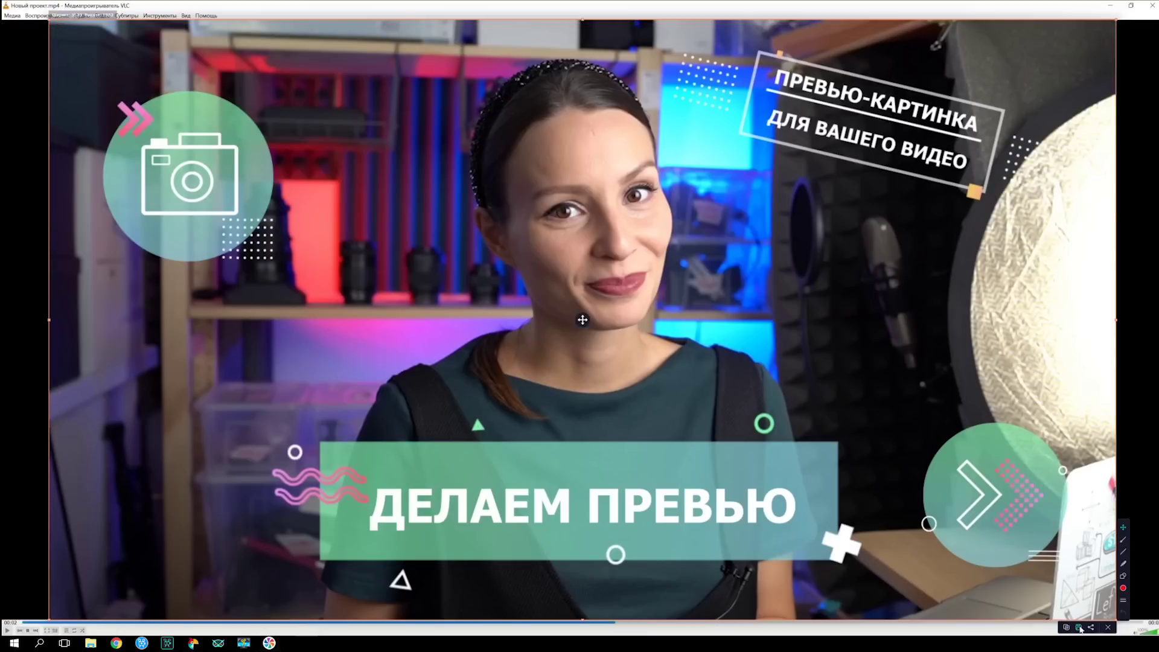
click(1079, 628)
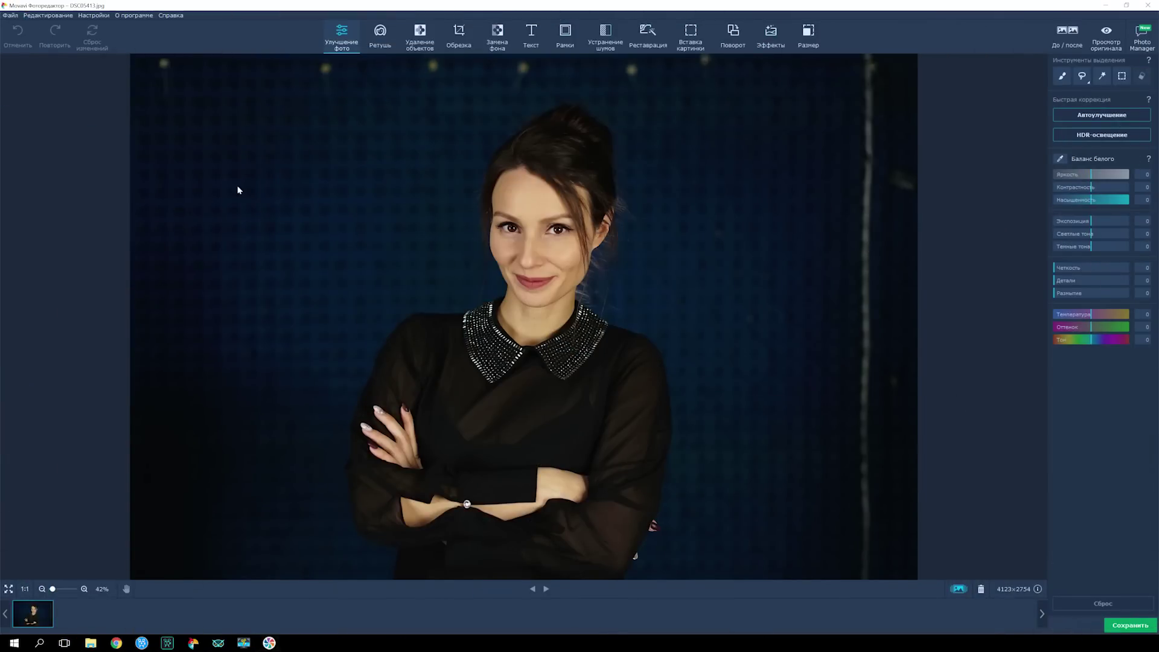
In Movavi Photo Editor, crop the portrait to 3729×2512, trimming its outer edges around the woman
click(458, 41)
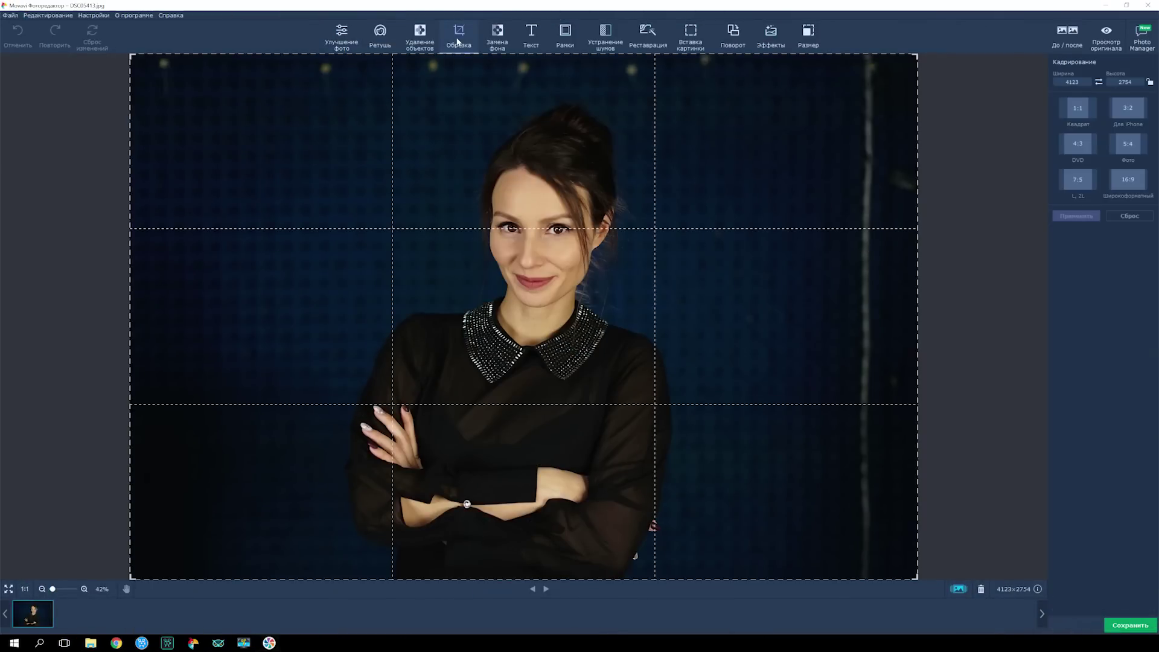
drag(446, 54, 207, 103)
drag(574, 366, 552, 338)
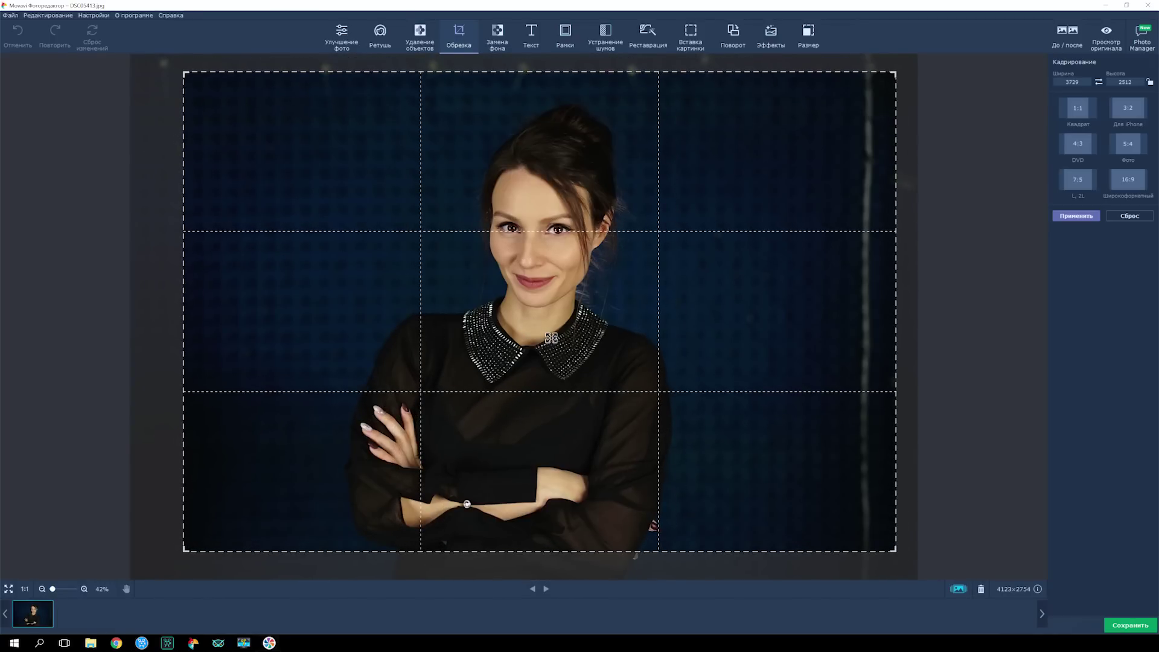
click(1076, 216)
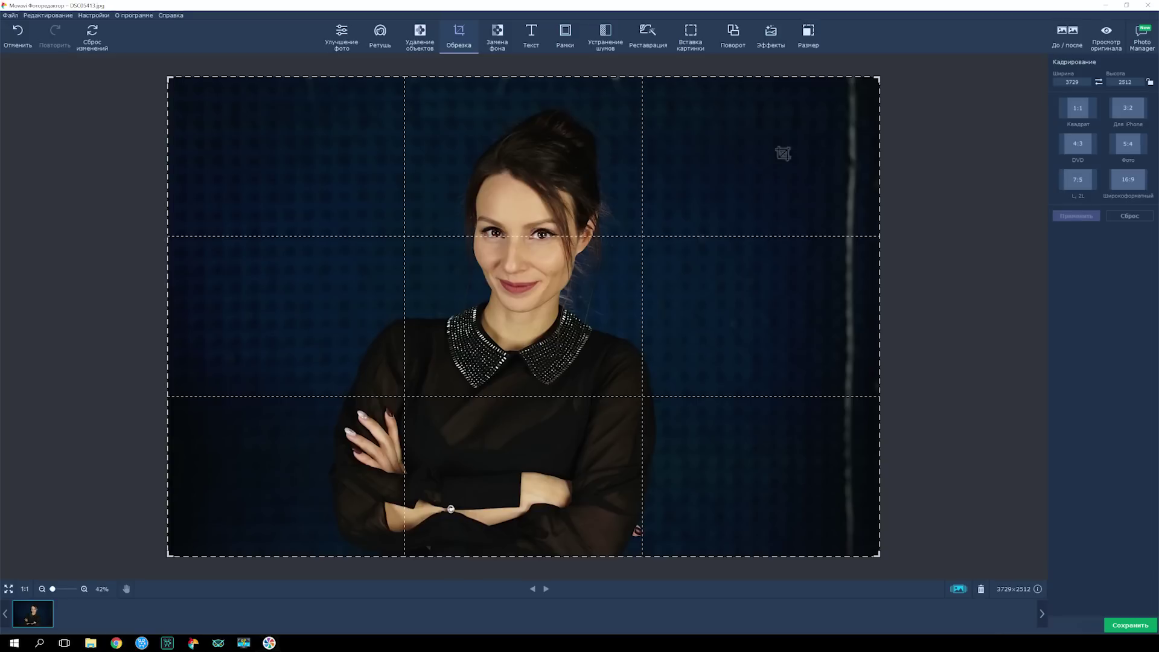
Start a background replacement and mark the woman's hair, shoulders and arms as the object to keep
click(496, 47)
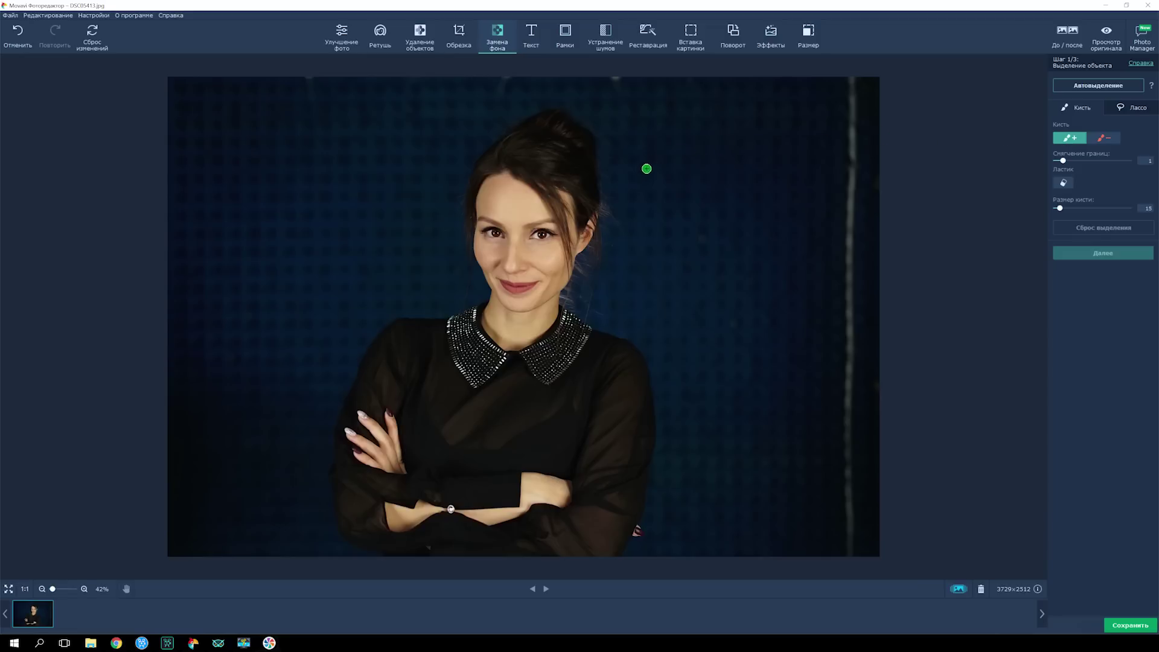
mouse_move(397, 553)
mouse_down()
mouse_move(393, 382)
mouse_move(518, 300)
mouse_up()
mouse_move(488, 172)
mouse_down()
mouse_move(564, 136)
mouse_move(587, 201)
mouse_up()
mouse_move(604, 344)
mouse_down()
mouse_move(647, 401)
mouse_move(597, 553)
mouse_up()
Mark the background all around the woman for removal and add the hair beside her face to the selection
click(1104, 137)
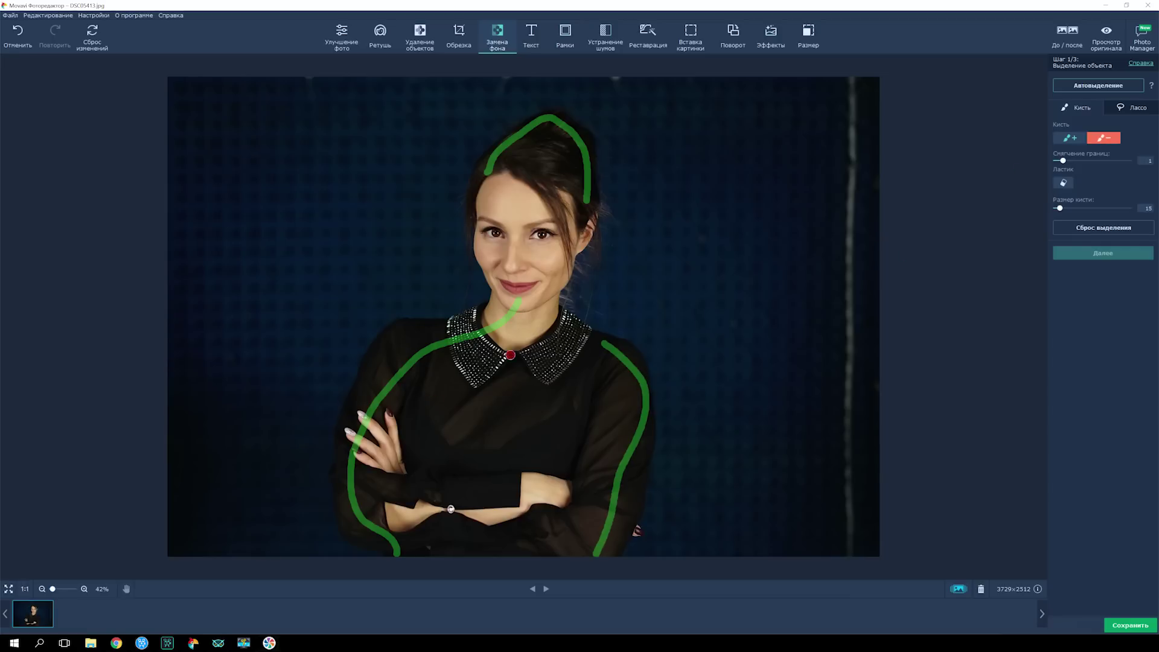
mouse_move(365, 557)
mouse_down()
mouse_move(320, 536)
mouse_move(347, 326)
mouse_move(459, 237)
mouse_move(460, 126)
mouse_move(627, 119)
mouse_move(676, 357)
mouse_move(662, 566)
mouse_up()
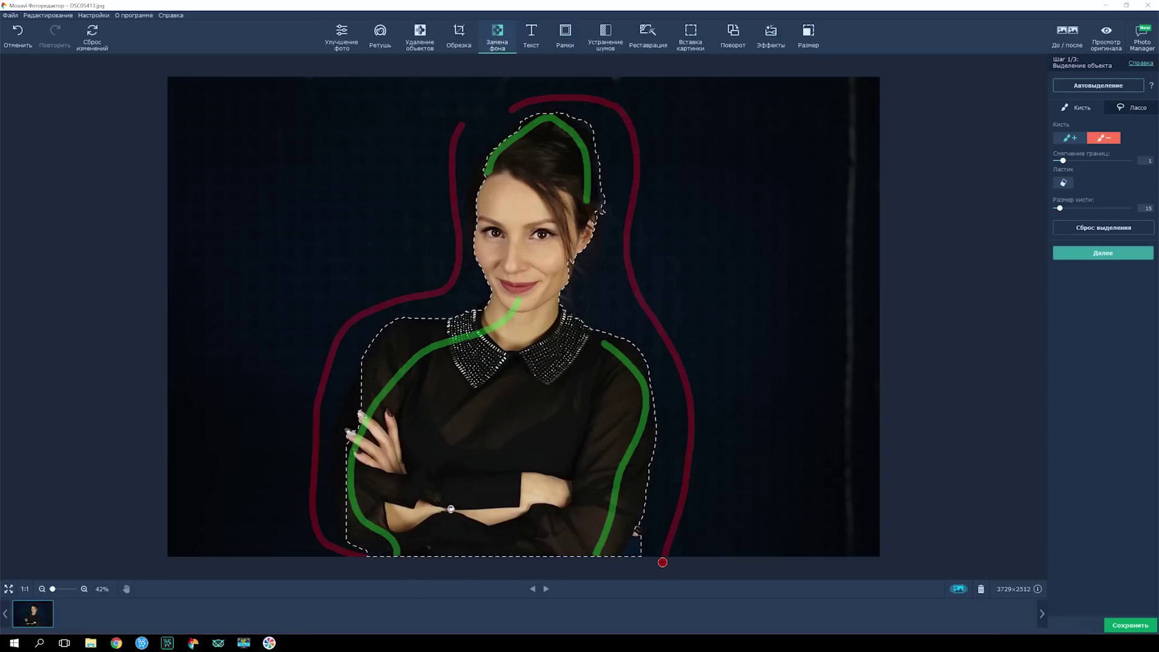
click(1069, 137)
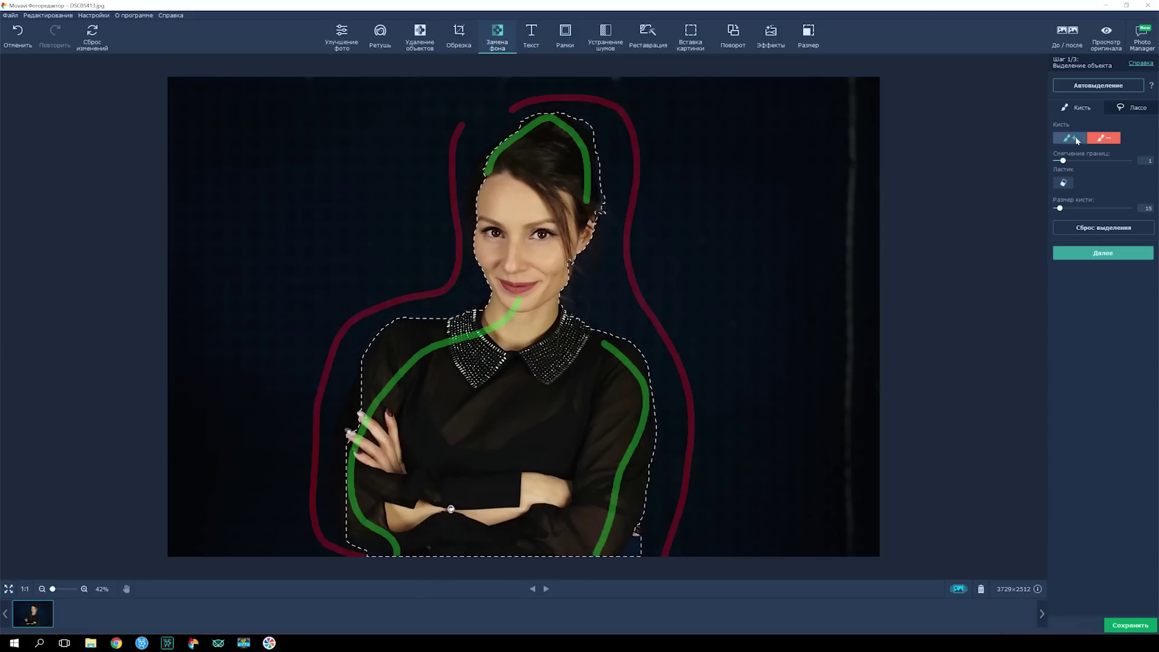
drag(477, 238, 490, 154)
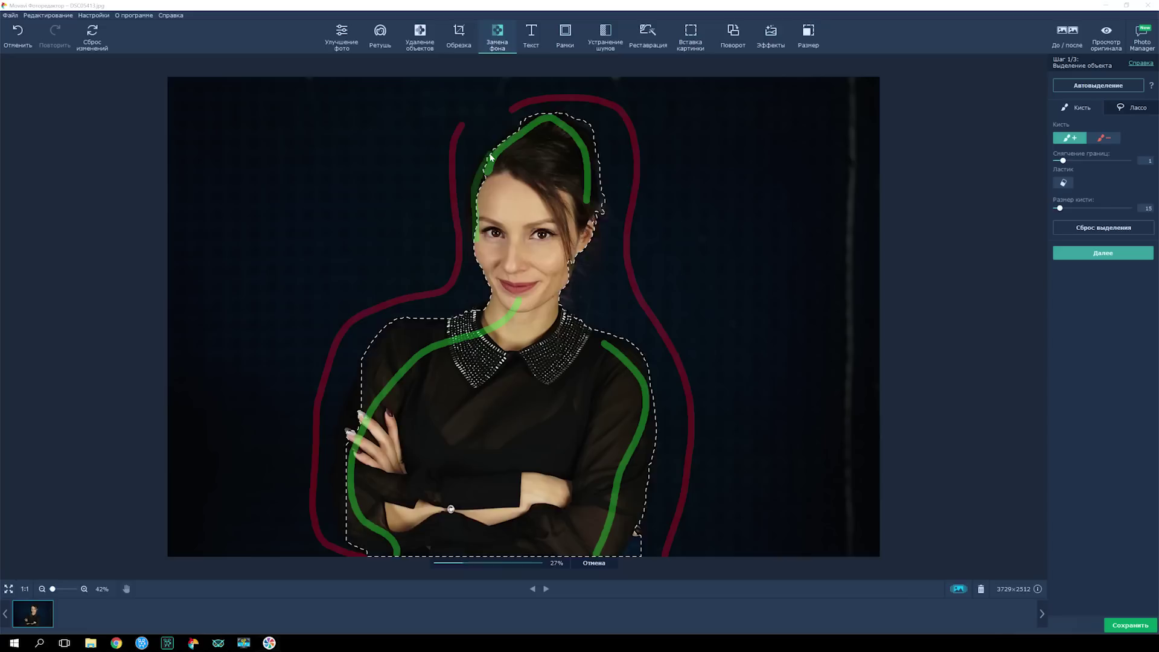
Refine the cutout by restoring the edge along the top of the hair, and proceed to choosing the new background
click(1114, 257)
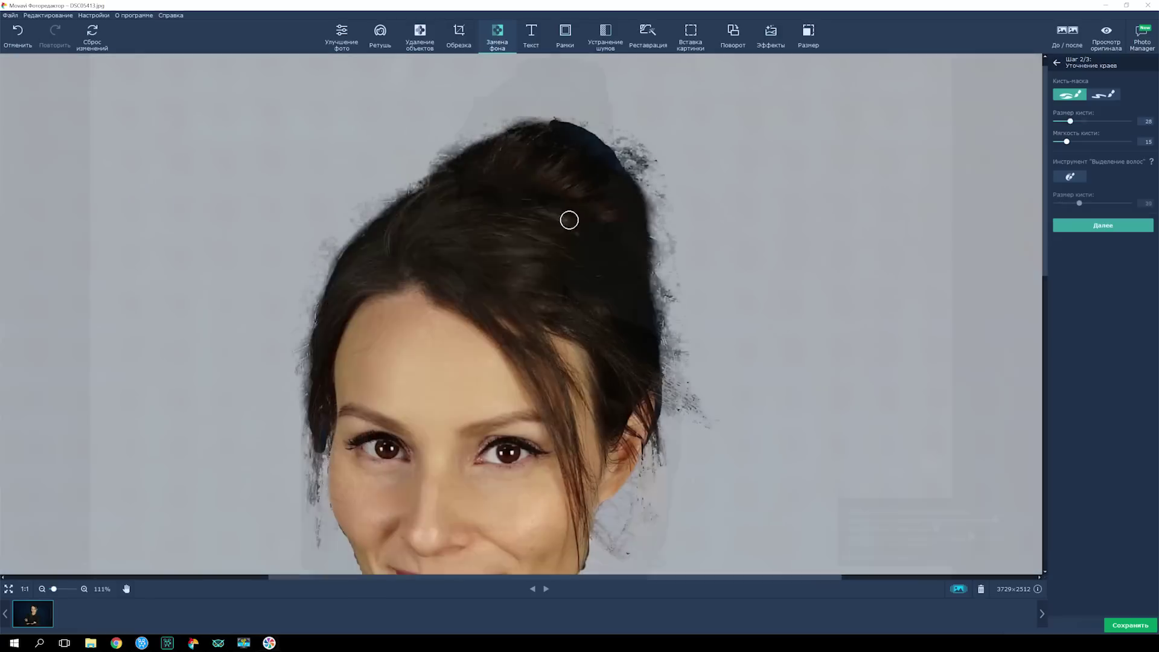
drag(518, 123, 416, 190)
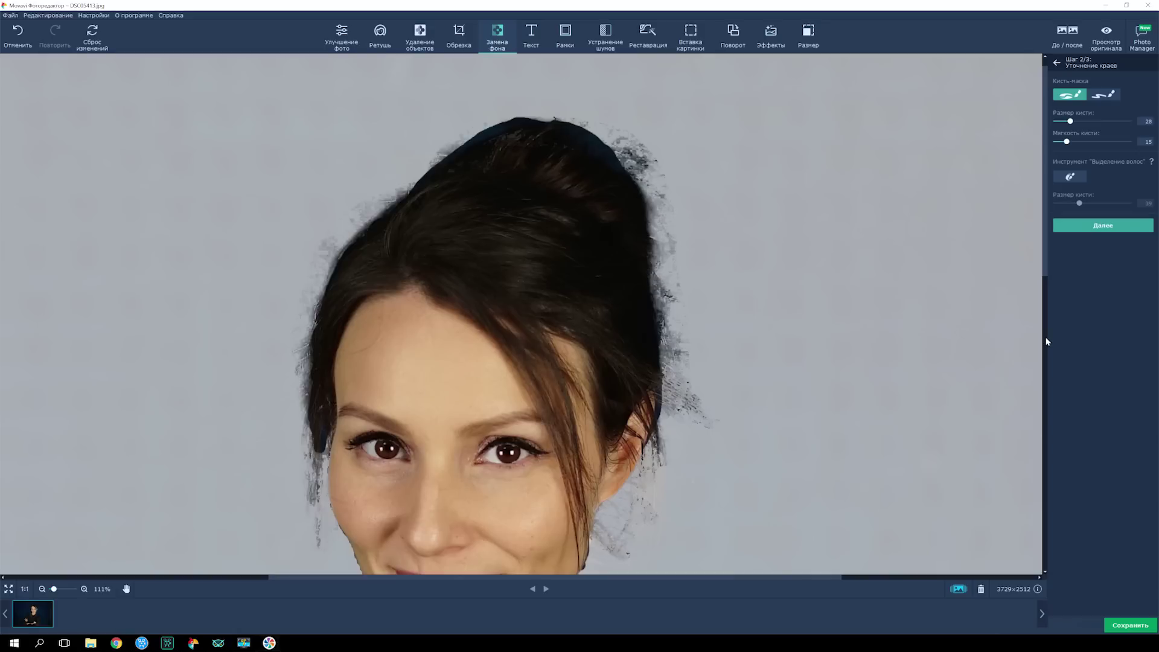
scroll(1048, 259, down, 1)
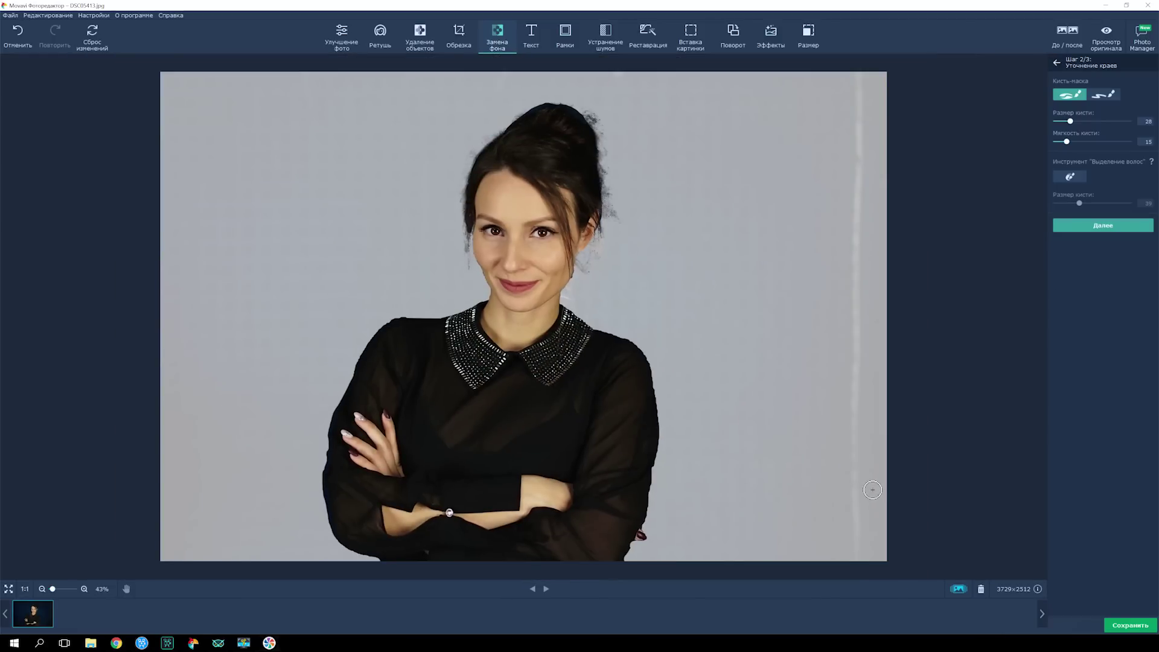
click(1109, 224)
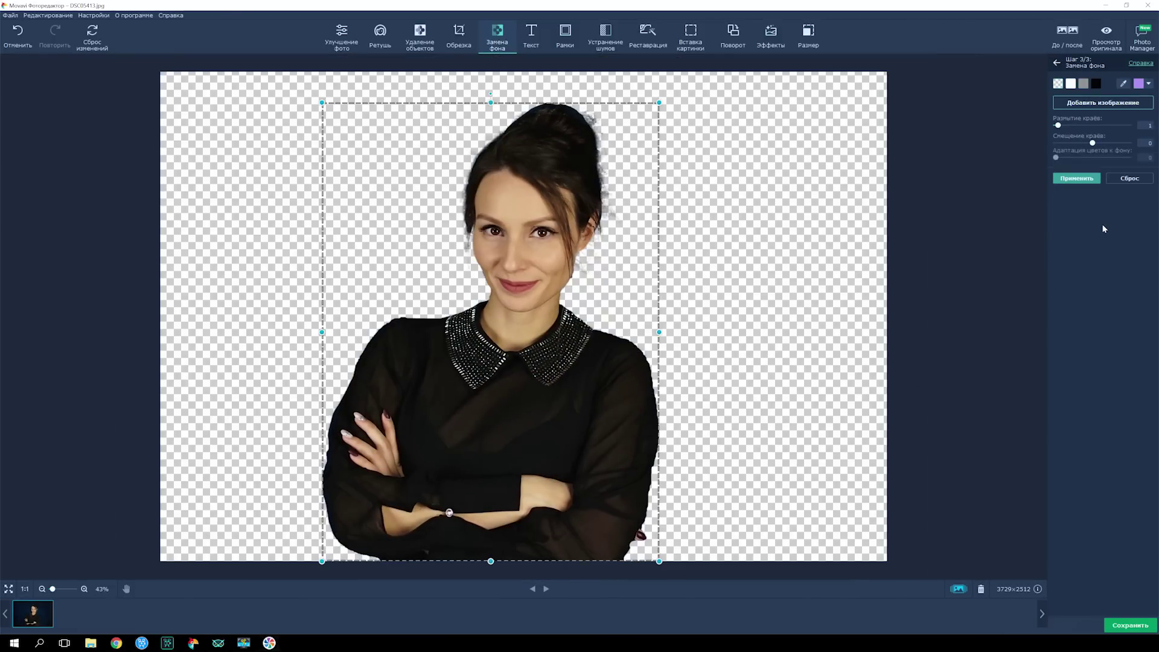
Try solid white, black and gray backgrounds behind the cut-out woman
click(1071, 84)
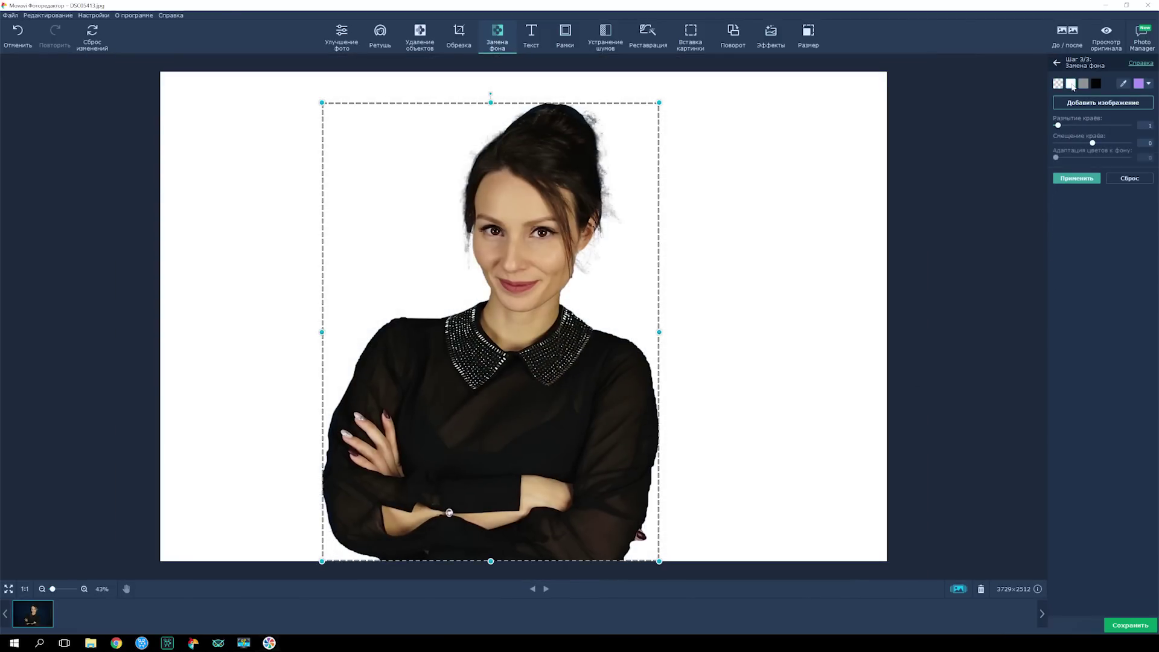
click(1096, 84)
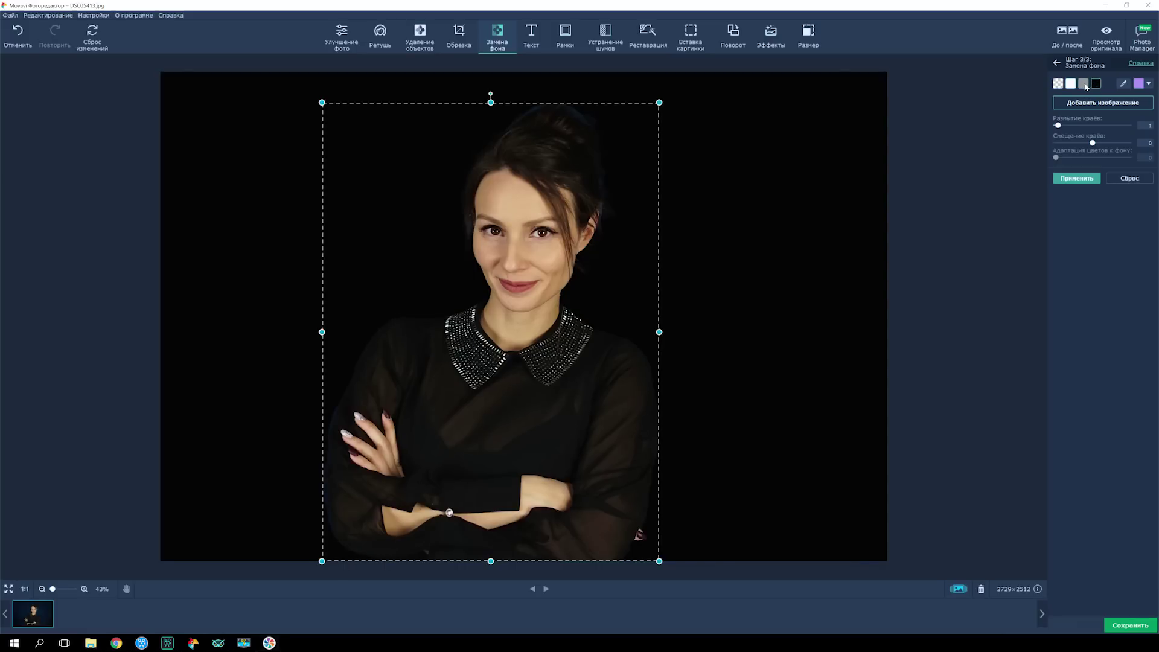
click(1083, 84)
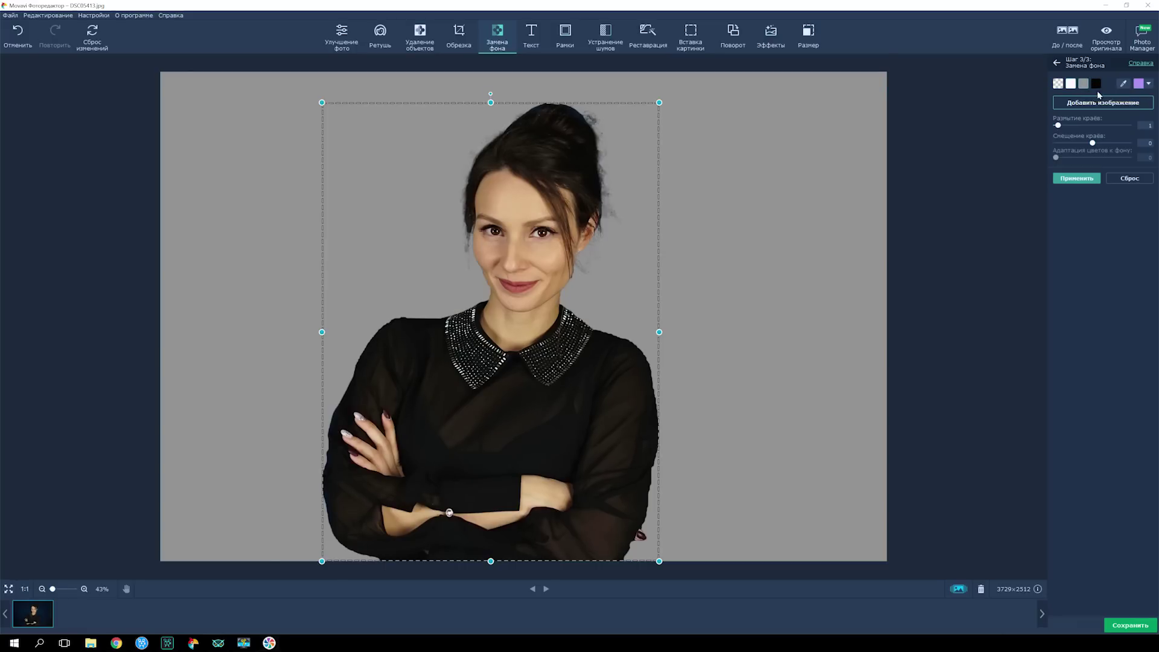
Try the built-in coastal path and city skyline backgrounds, and set the Eiffel Tower sunset image behind the woman
click(1100, 103)
click(1061, 210)
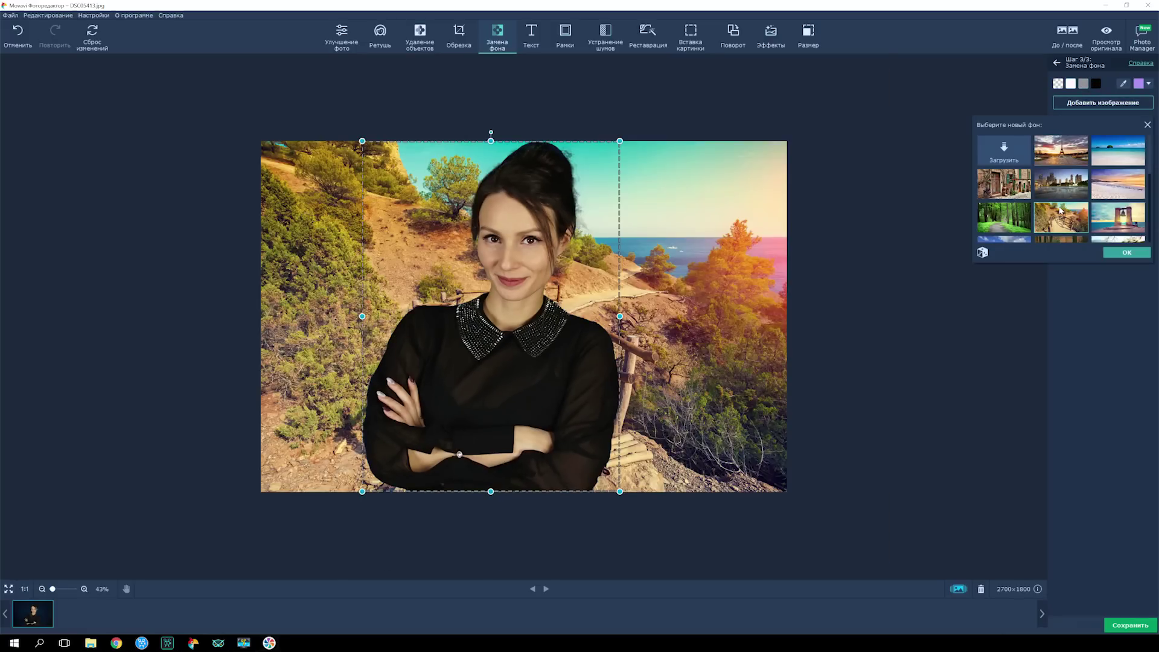
click(1070, 184)
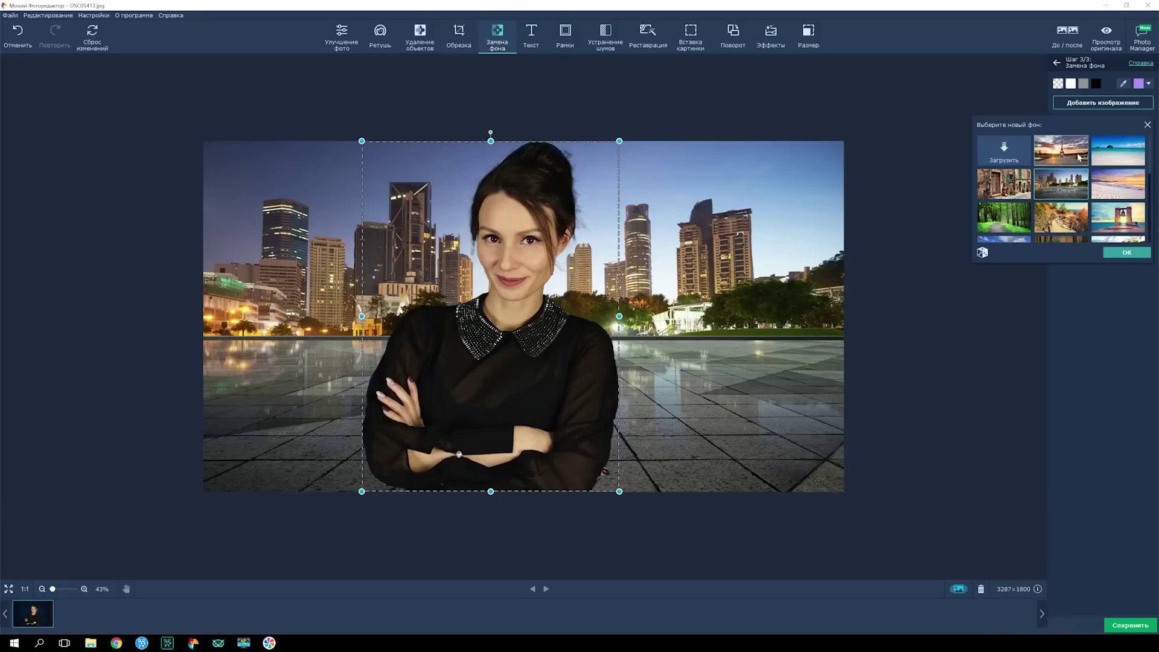
click(1078, 157)
Load the blue image IMG_7962 (2) from disk as the new background behind the woman
click(1029, 155)
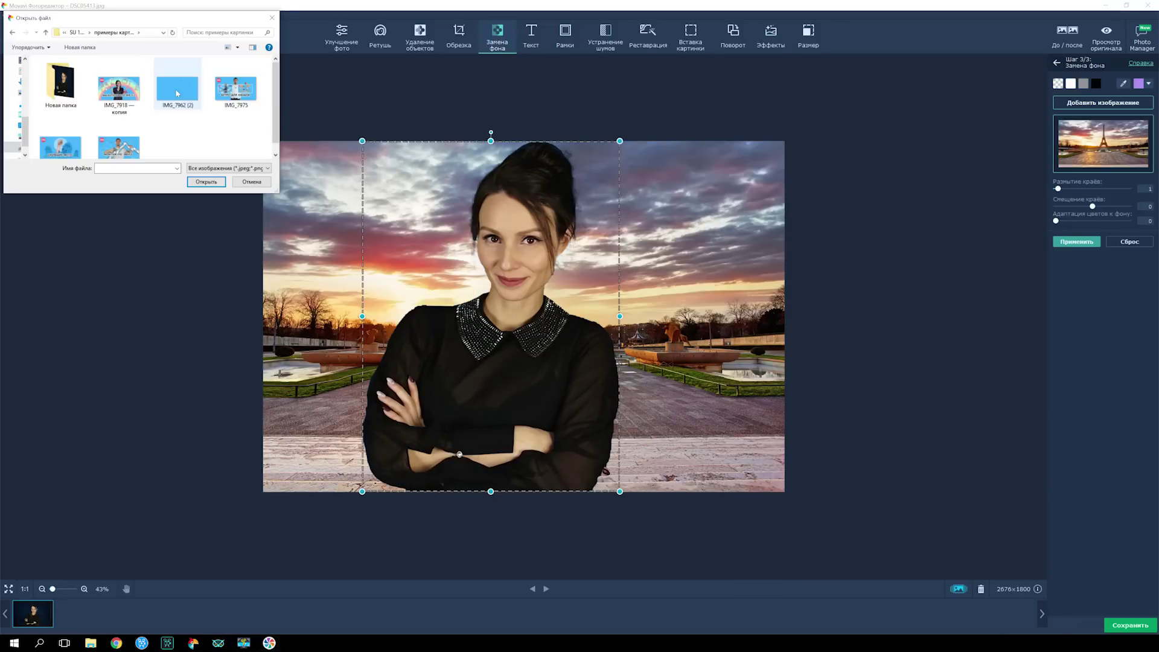
click(178, 91)
click(208, 185)
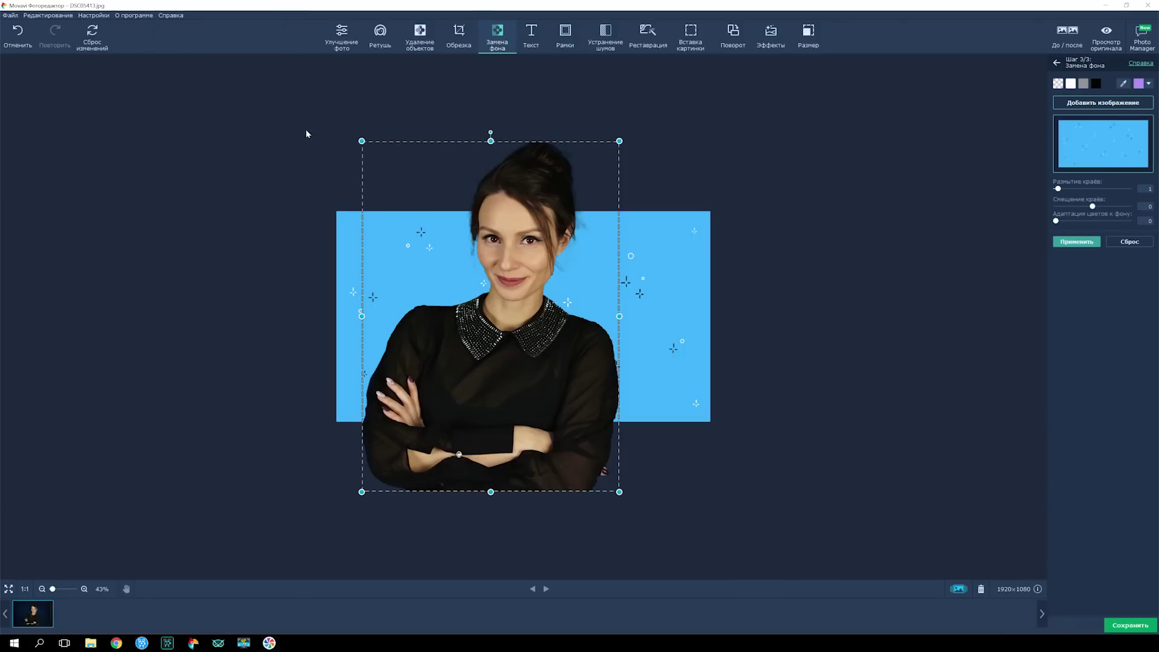
Scale the cut-out woman down to the height of the blue background, align her with its lower edge, and apply the background replacement
drag(361, 142, 440, 212)
drag(513, 355, 513, 338)
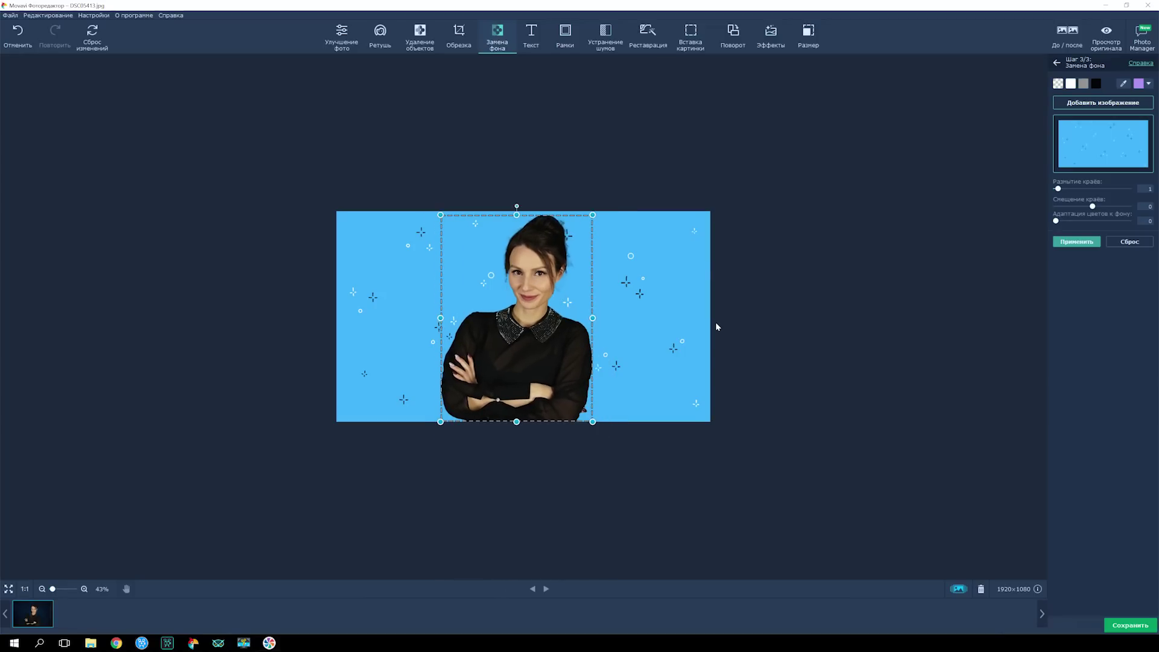
click(1077, 242)
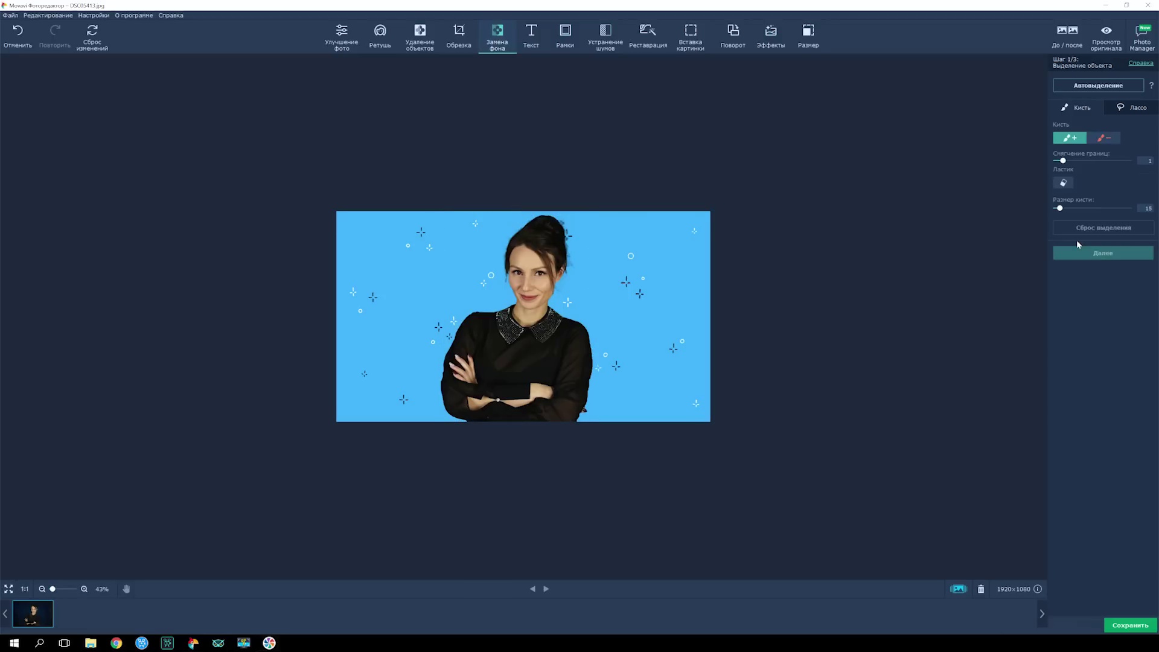
Add a text caption reading "ДЕЛАЕМ ПРЕВЬЮ" to the image
click(539, 48)
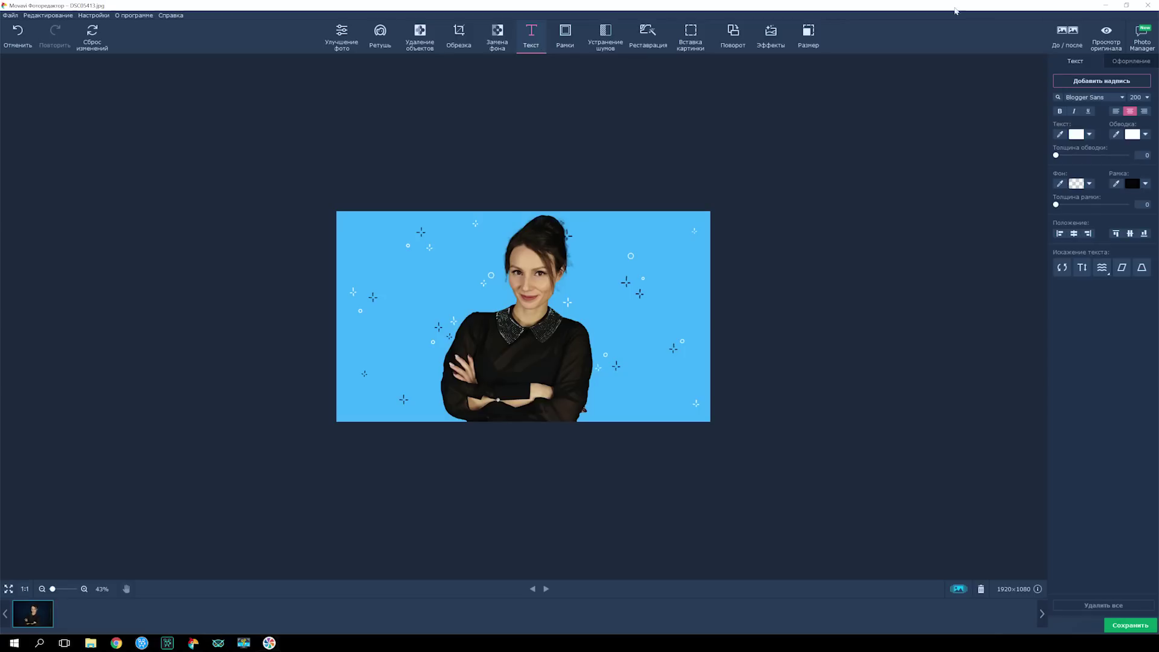
click(1124, 82)
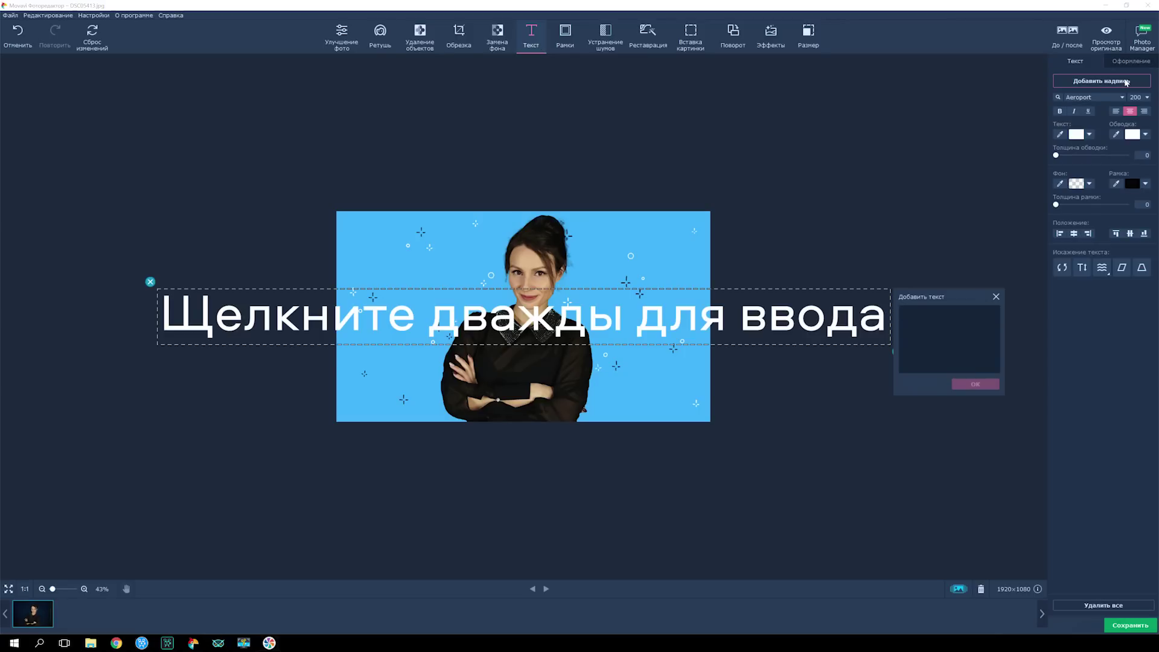
text(ДЕЛАЕМ ПРЕВЬЮ)
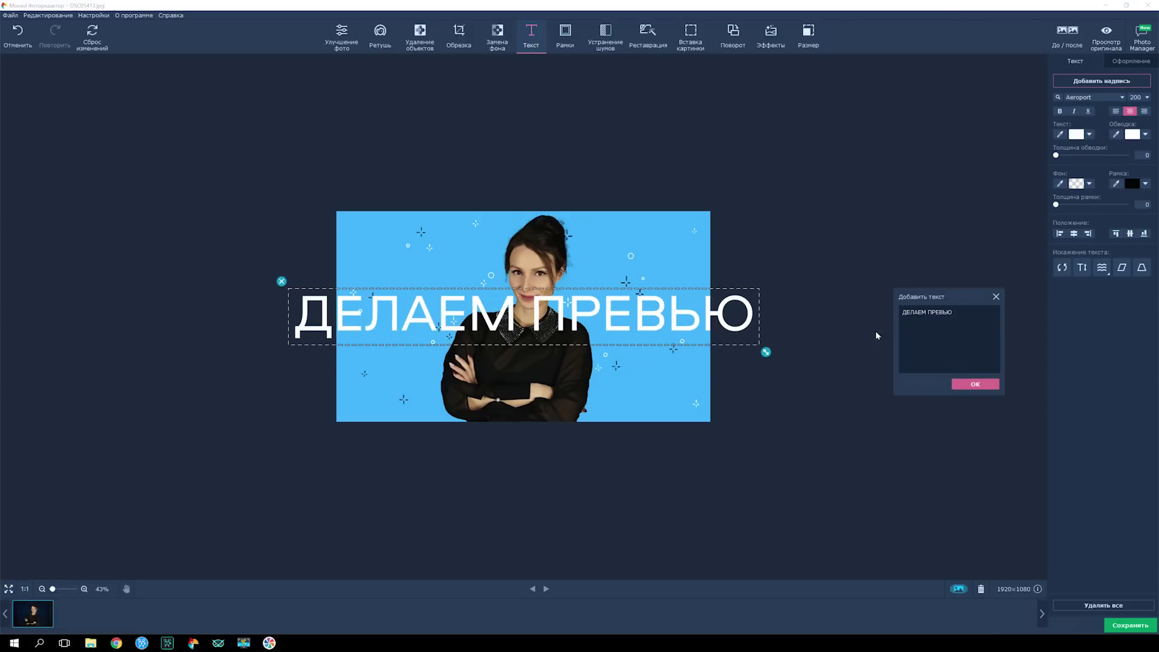
click(975, 384)
Format the caption as bold black text with a white outline of thickness 25
click(1090, 134)
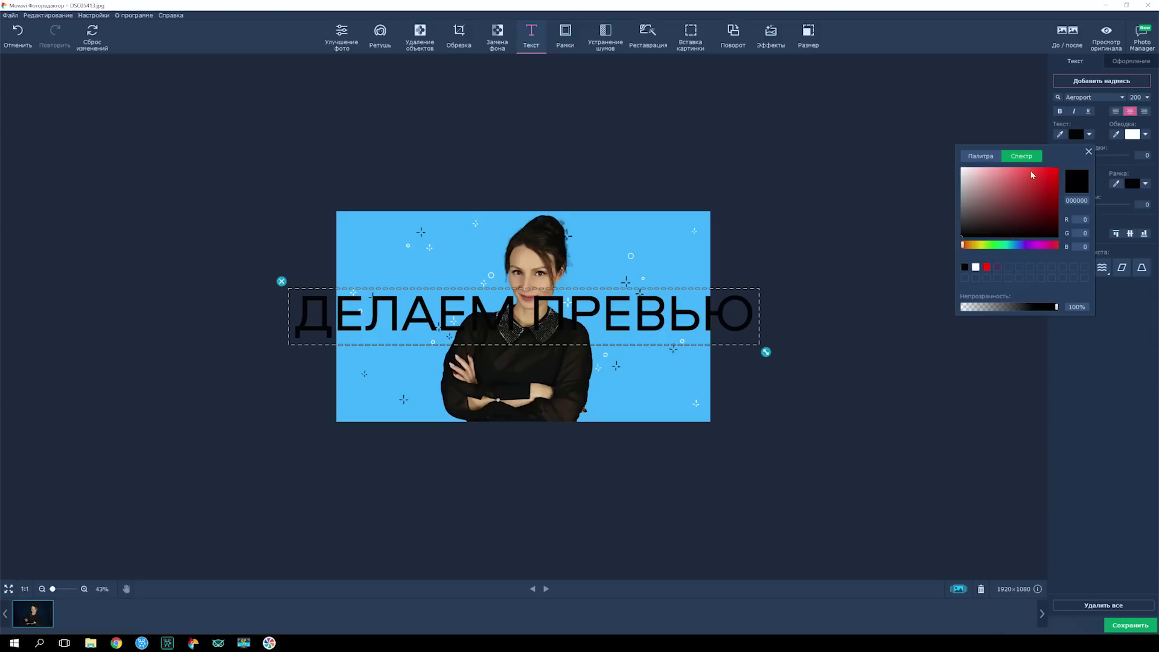
click(1133, 135)
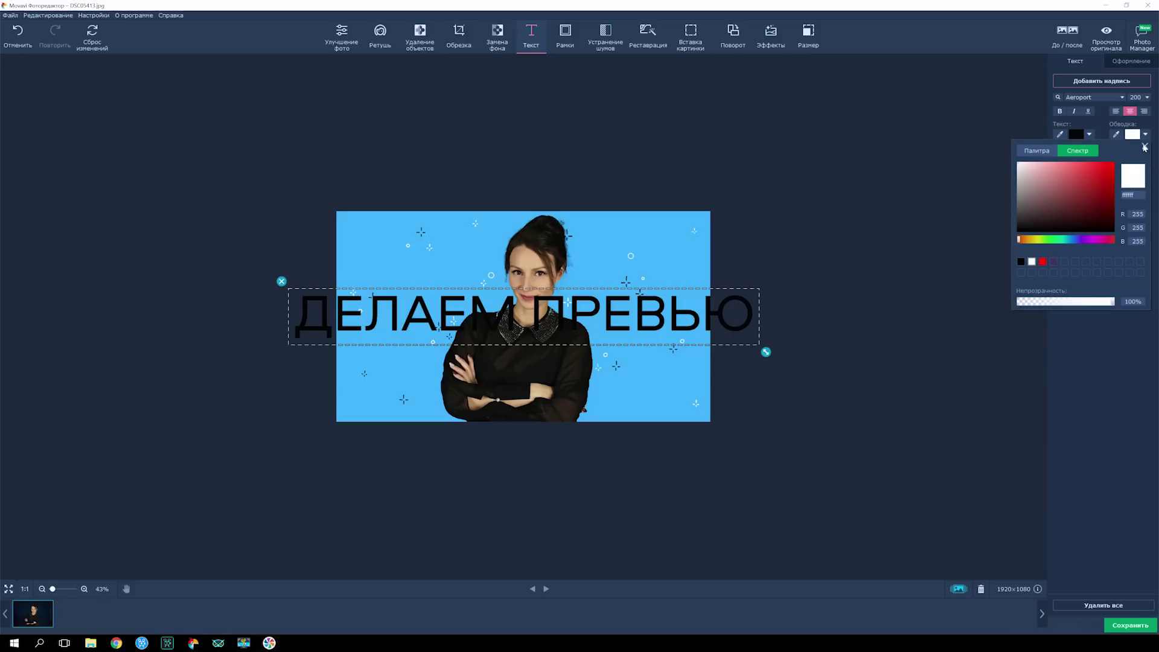
click(1145, 148)
drag(1063, 155, 1126, 156)
click(1060, 111)
Try a wave distortion on the caption, fit the text across the lower part of the image, and set the distortion back to 0
click(1102, 268)
mouse_move(1105, 294)
mouse_down()
mouse_move(1116, 294)
mouse_move(1099, 294)
mouse_up()
drag(765, 370, 659, 349)
drag(569, 328, 569, 392)
drag(658, 410, 712, 421)
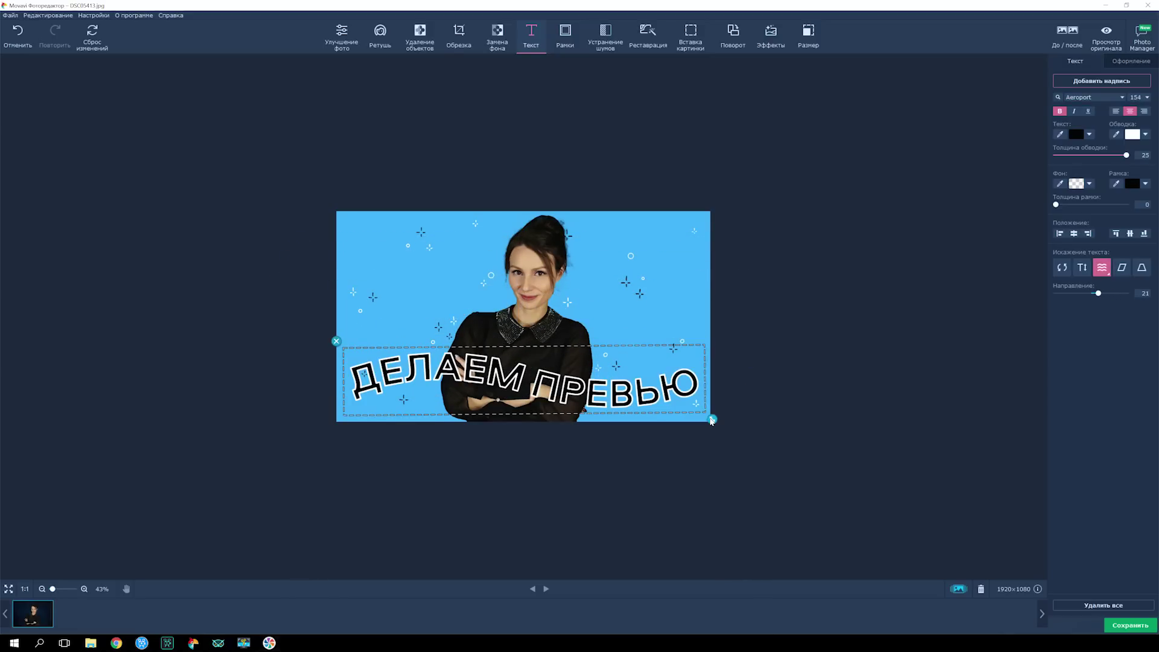
drag(1099, 294, 1091, 294)
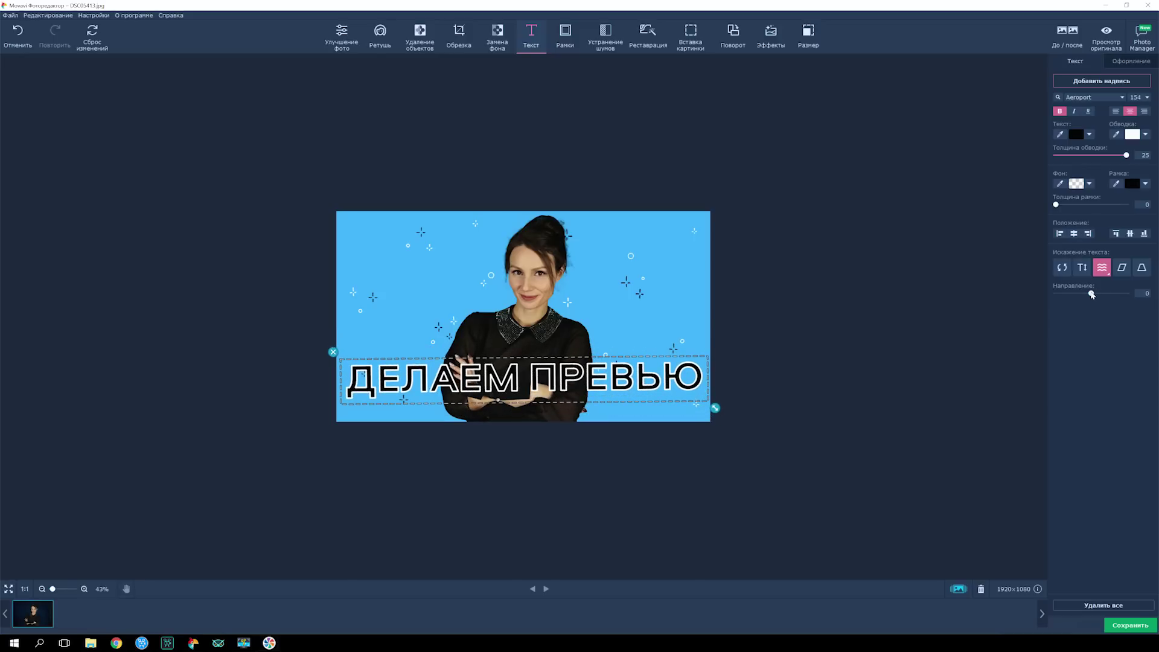
Add the brush-stroke decoration behind the caption, sample a color for it from the image, and scale it down around the text
click(1117, 62)
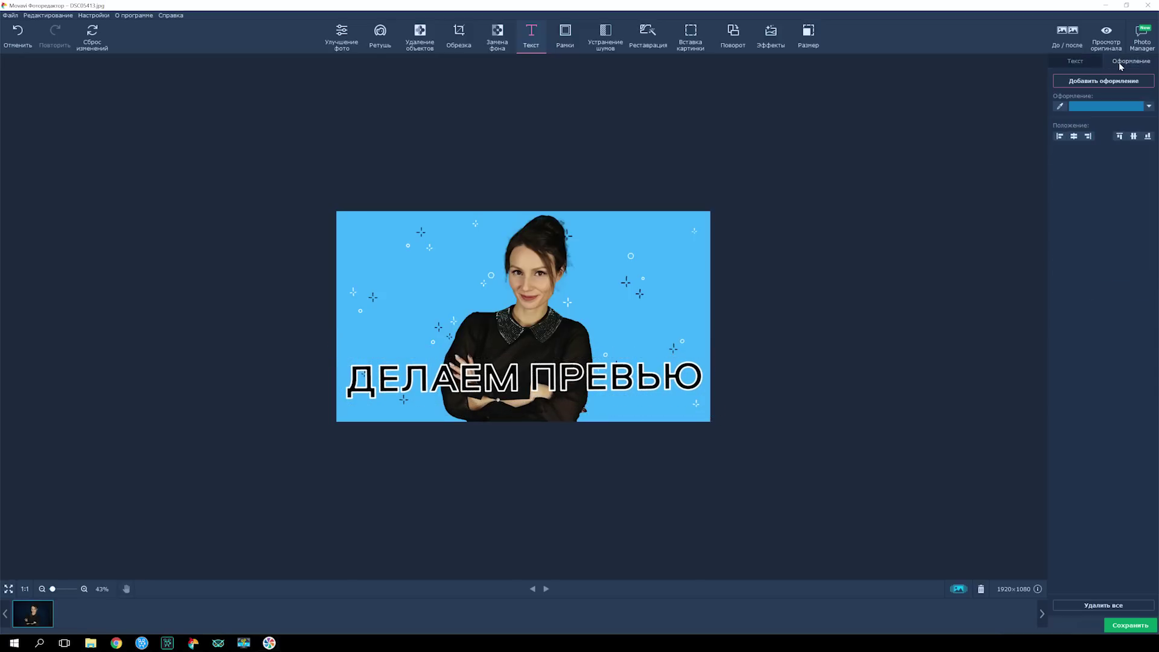
click(1107, 82)
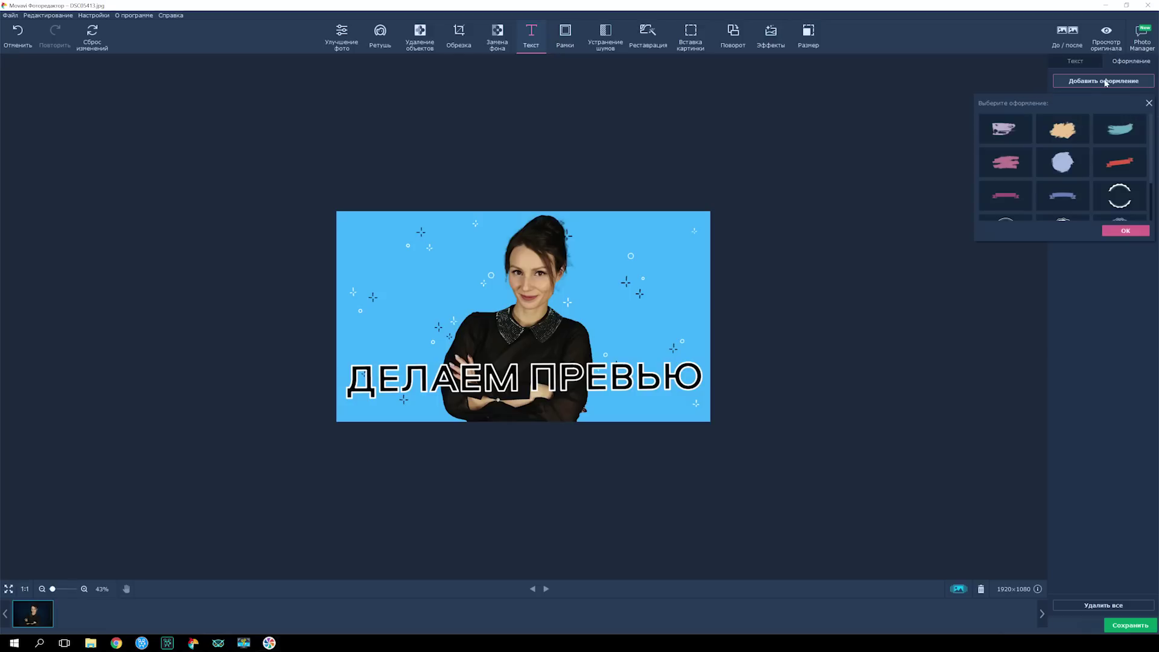
scroll(1101, 169, down, 2)
scroll(1100, 169, up, 2)
click(1117, 127)
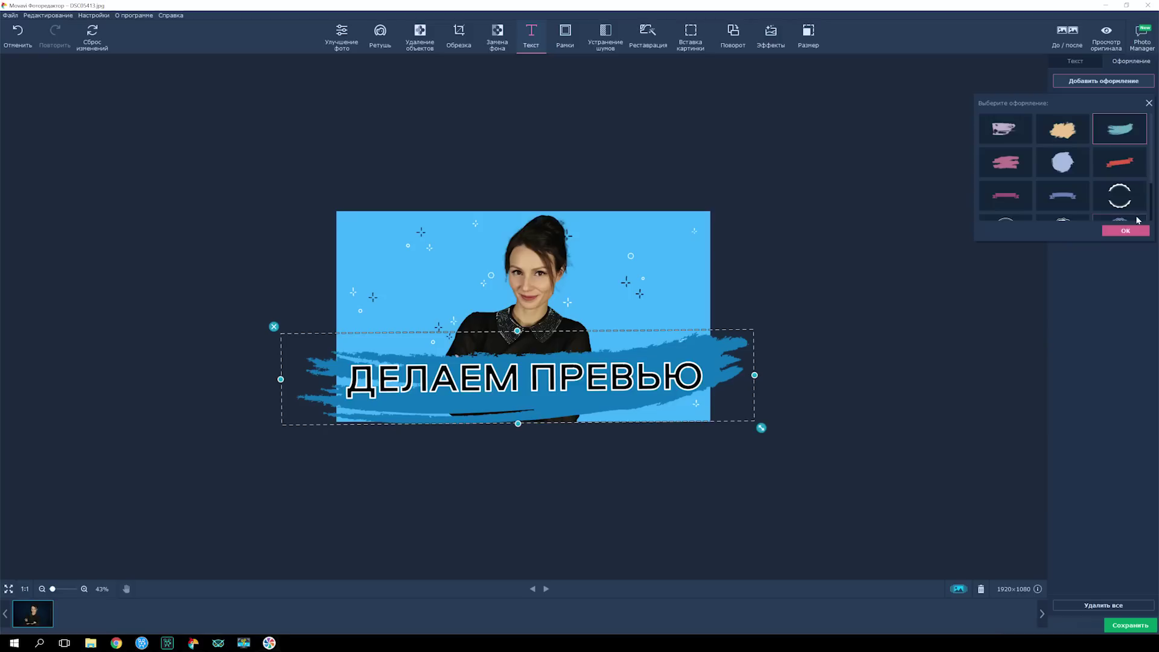
click(1125, 231)
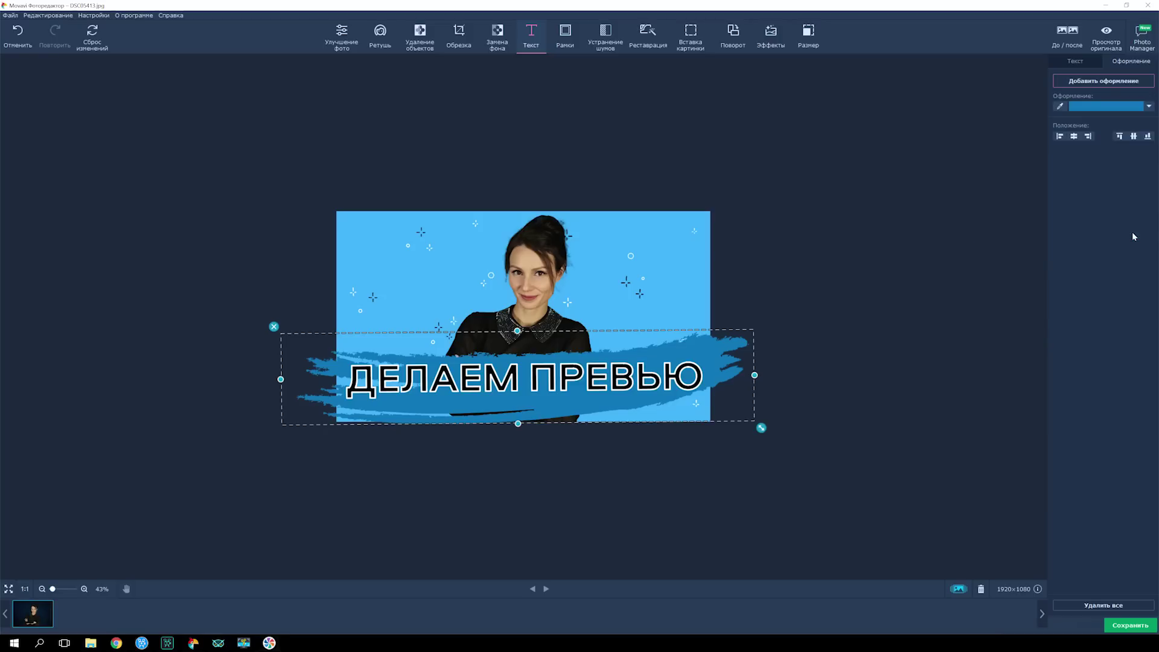
click(1059, 106)
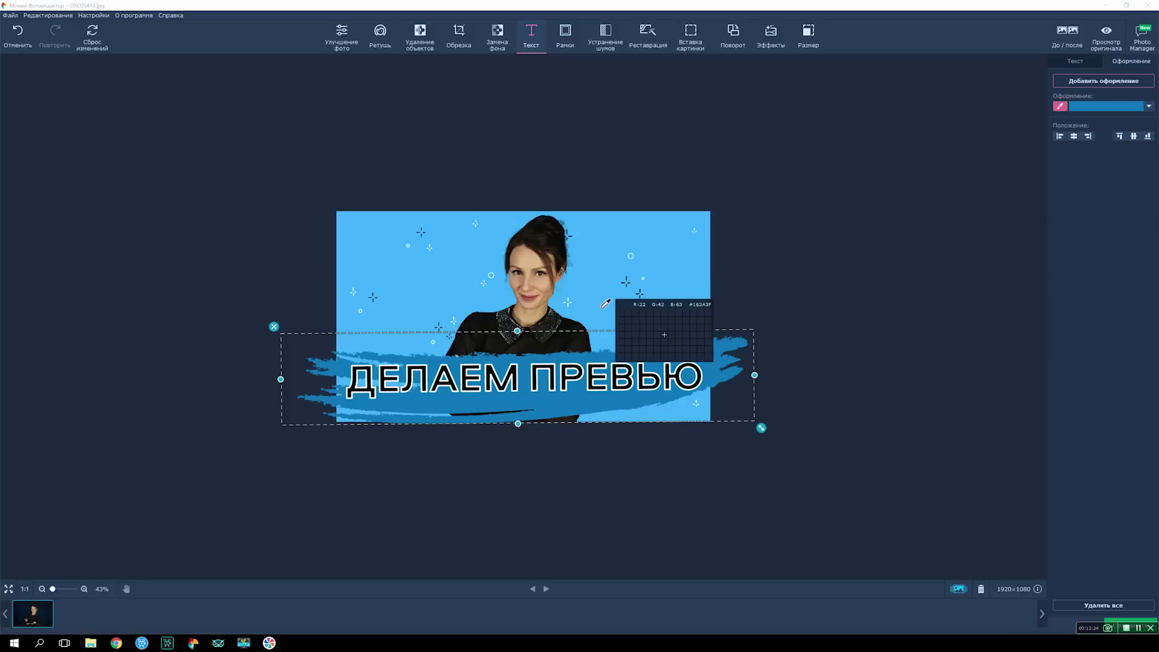
click(610, 305)
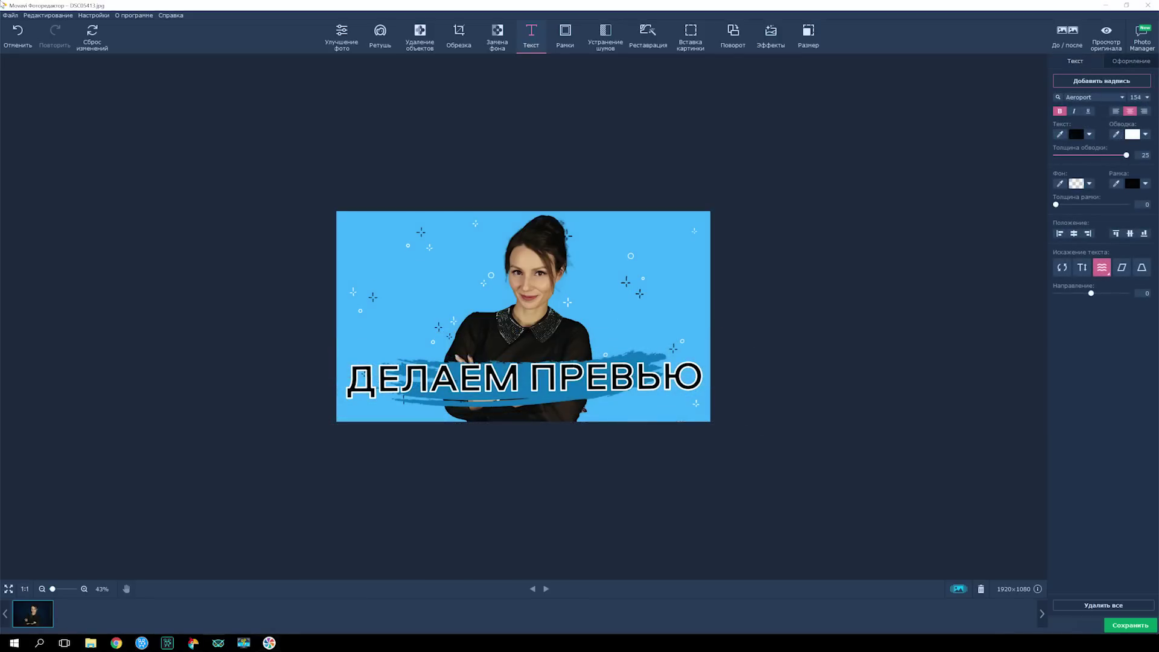
Insert the picture of the red play button with a hand cursor into the image
click(691, 46)
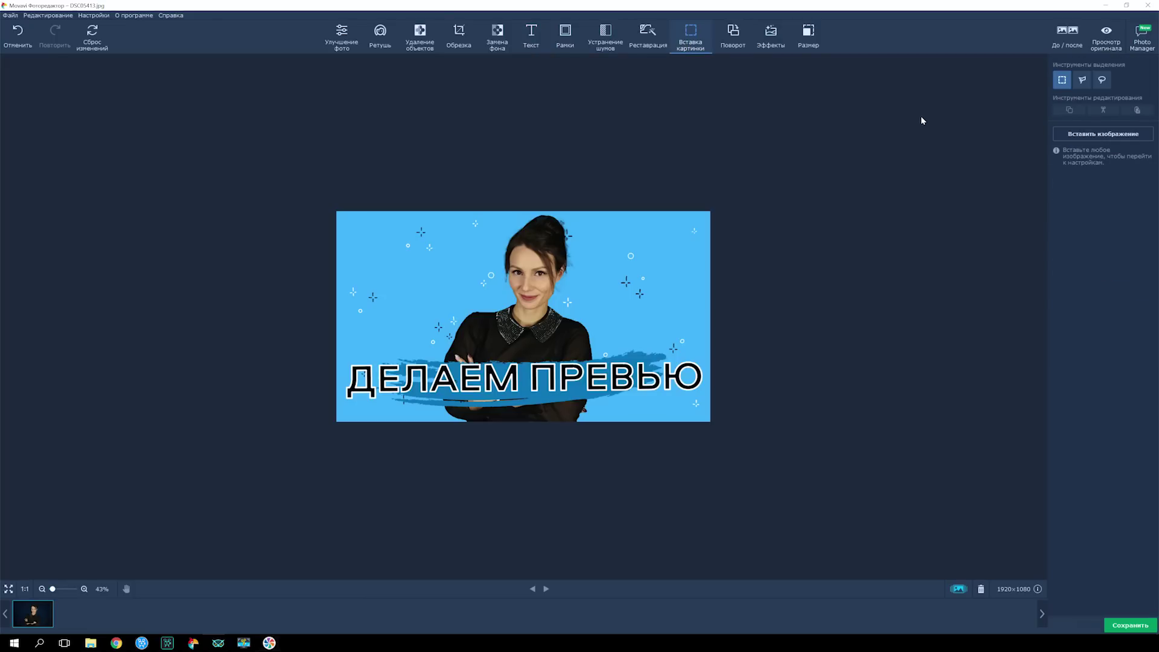
click(1094, 133)
click(178, 147)
click(205, 182)
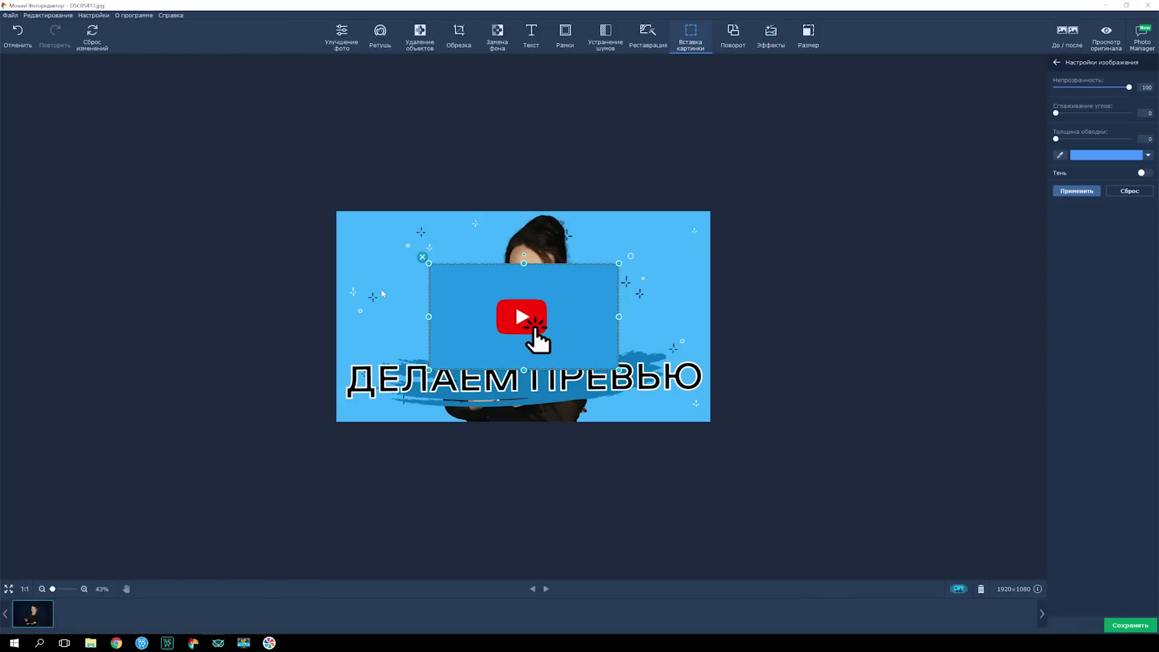
Shrink and tilt the play-button picture in the image's upper-right corner with a white outline of 36, and add the pink logo in the upper-left corner
drag(568, 348, 618, 256)
click(1148, 155)
drag(1021, 181, 991, 174)
click(1144, 172)
drag(1056, 139, 1108, 139)
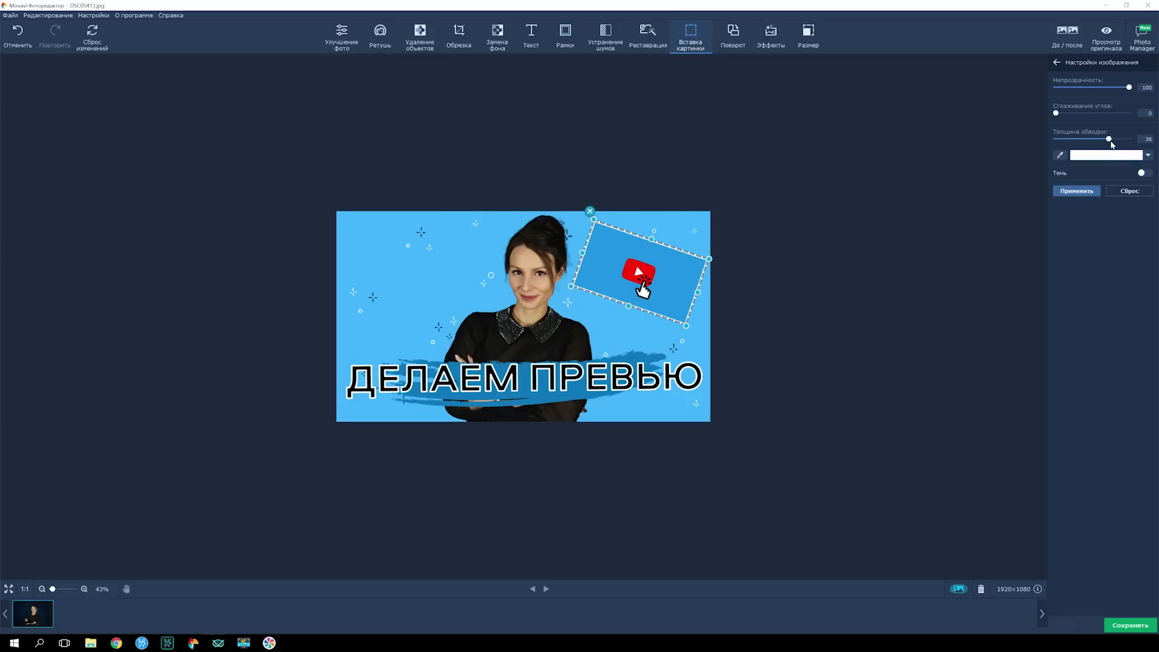
click(1077, 191)
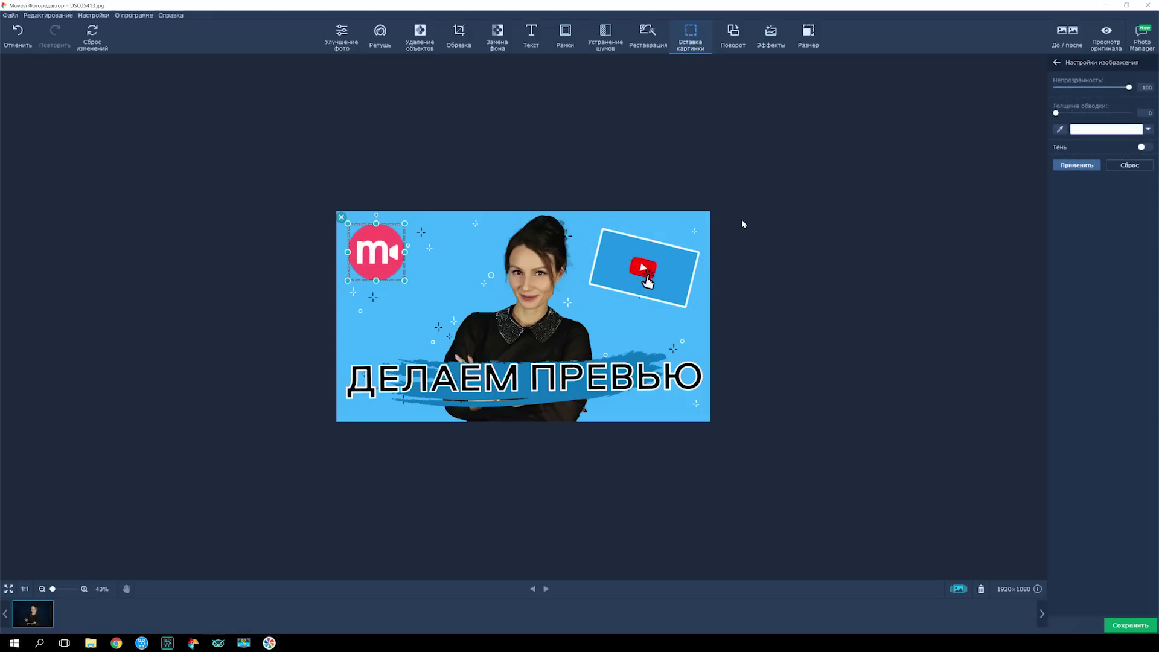
click(1077, 165)
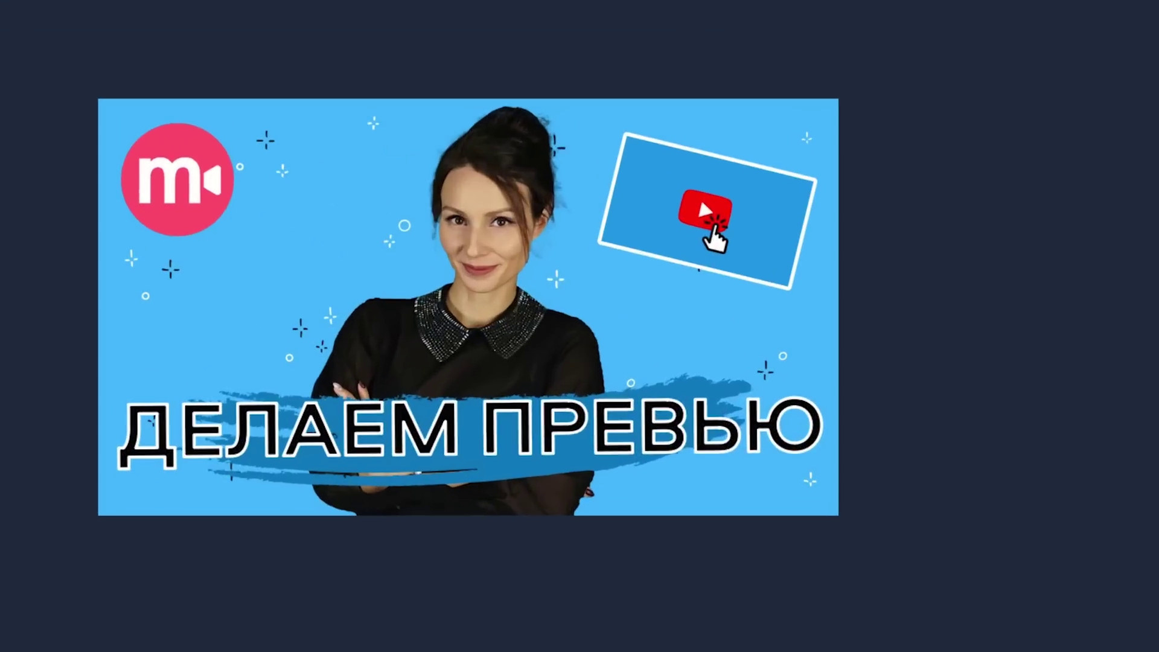
Open the save settings for the finished thumbnail, keep the JPEG file type, and lower the JPEG quality to reduce the file size
key(ctrl+s)
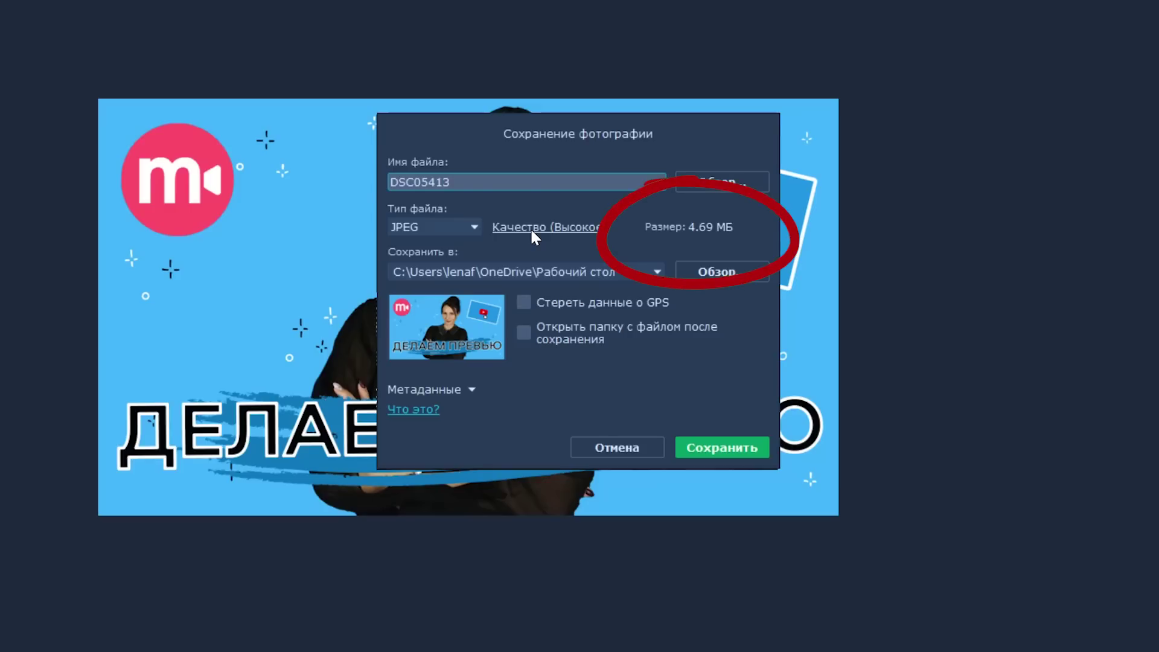
click(462, 224)
key(Escape)
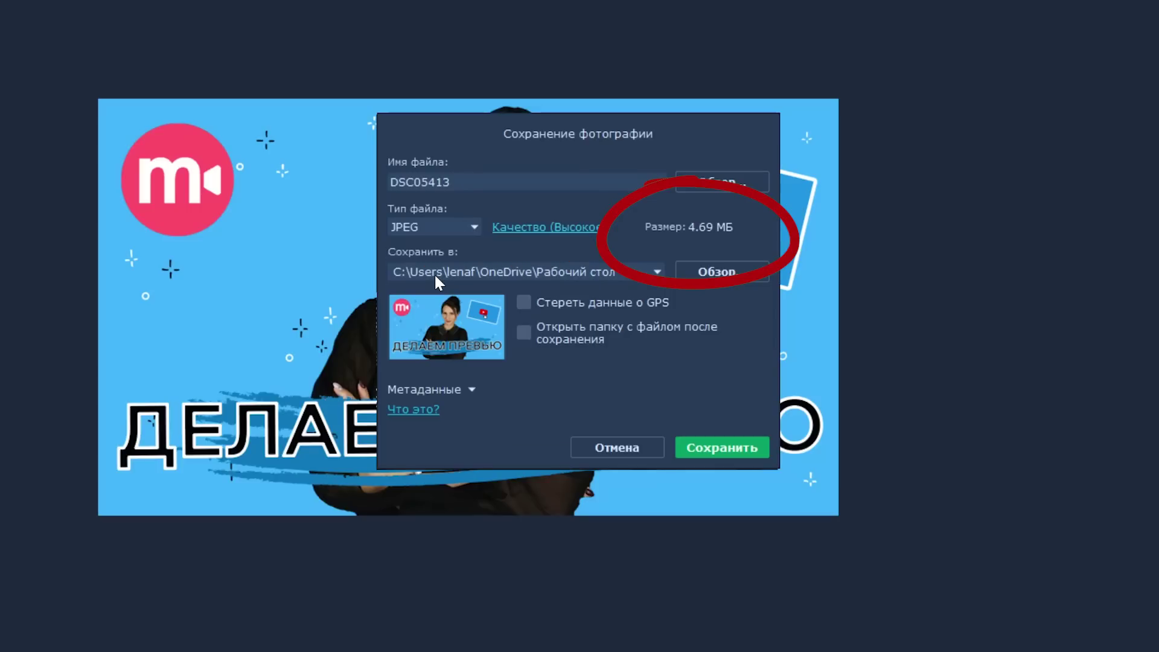
click(548, 227)
drag(630, 302, 612, 303)
click(671, 350)
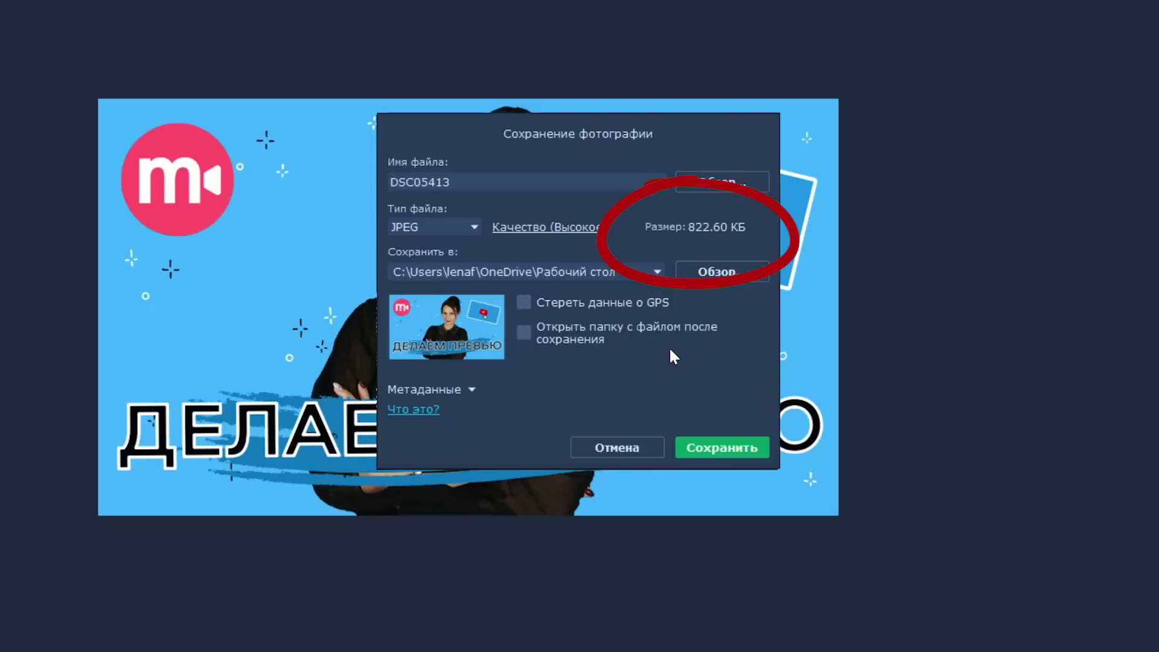